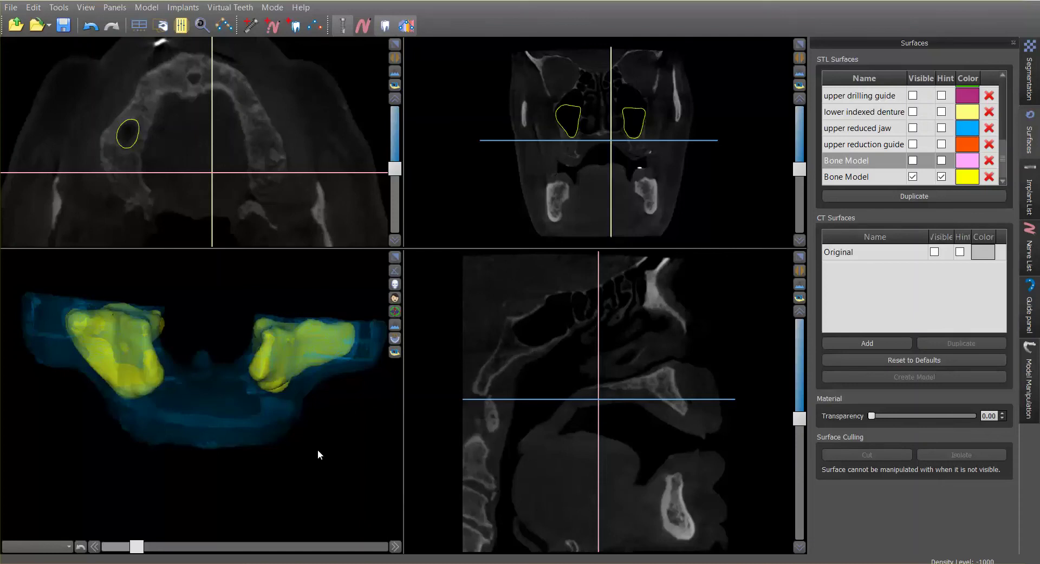
# Step: Examine the yellow sinus models against the translucent maxilla in 3D and their outlines across the coronal slices
pyautogui.moveTo(227, 476); pyautogui.dragTo(240, 356)
pyautogui.moveTo(205, 302); pyautogui.dragTo(225, 380)
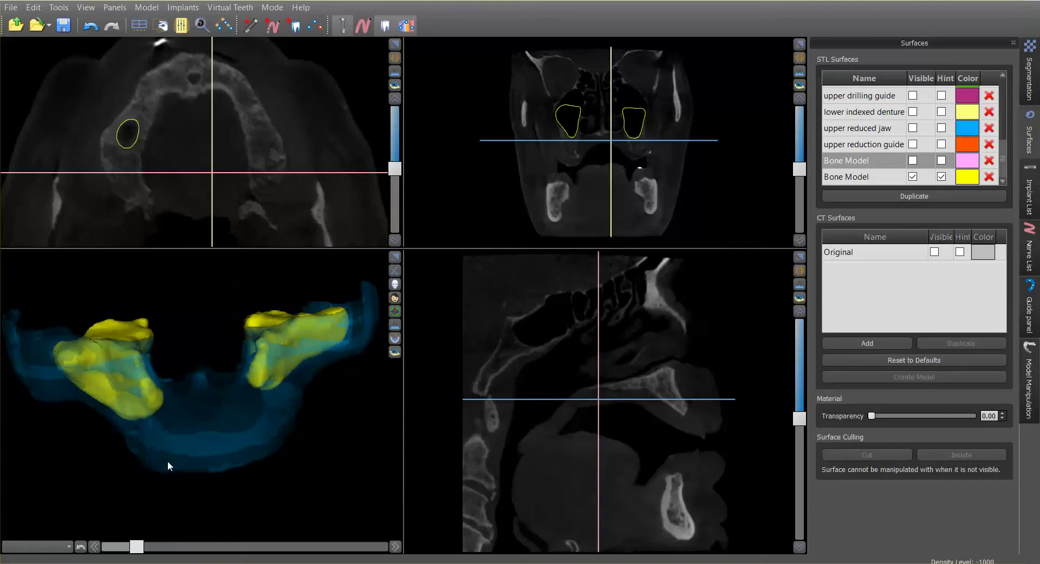
pyautogui.moveTo(181, 377); pyautogui.dragTo(145, 452)
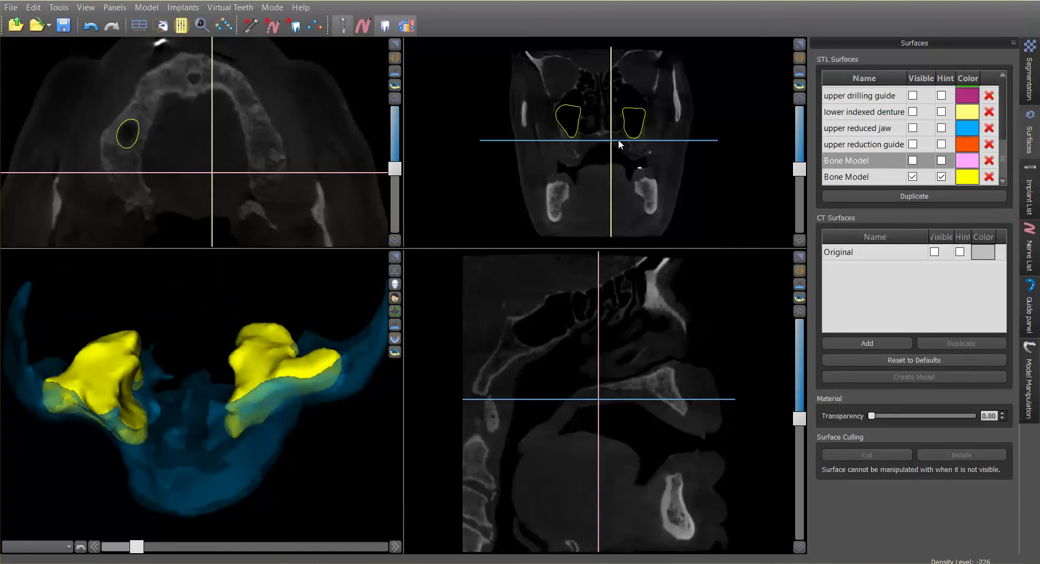
pyautogui.click(1029, 76)
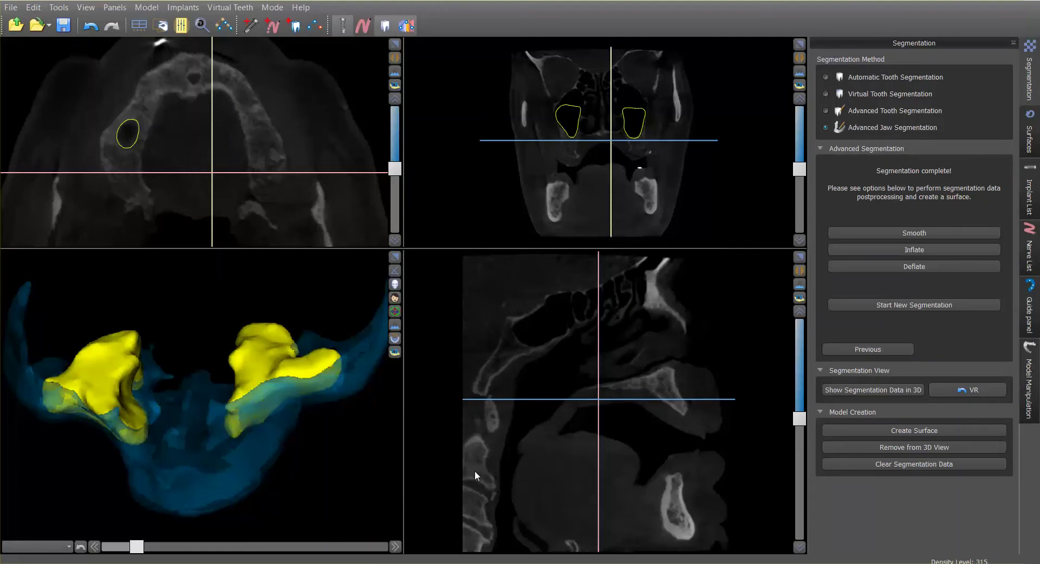
pyautogui.moveTo(197, 433); pyautogui.dragTo(388, 446)
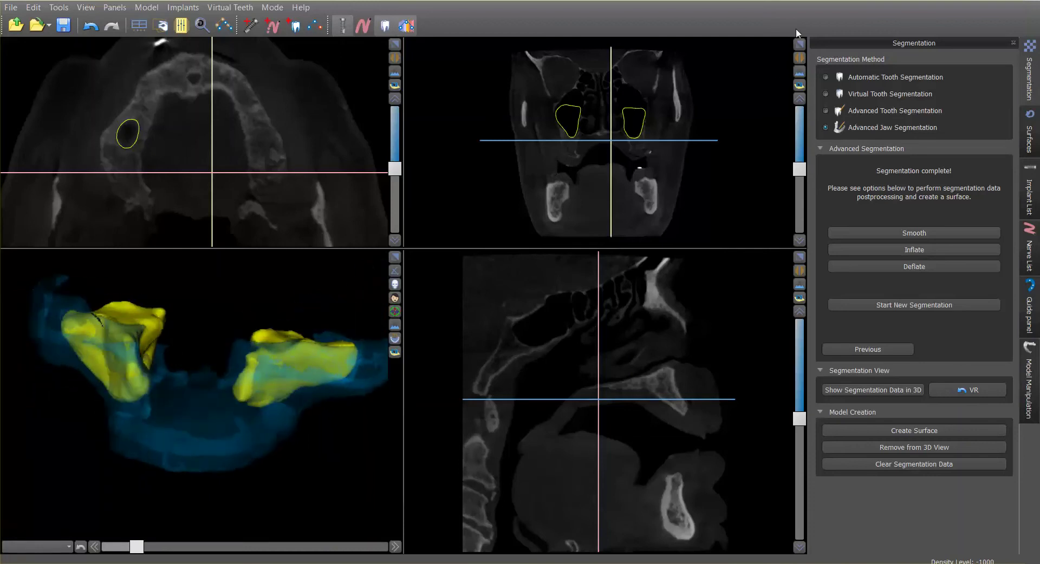
pyautogui.click(799, 43)
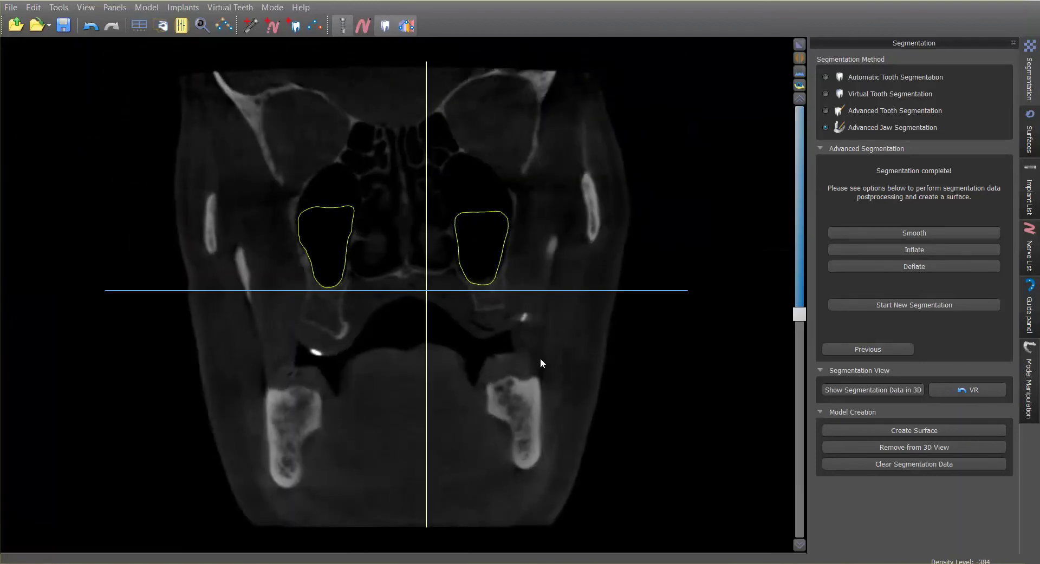
pyautogui.scroll(5, 545, 338)
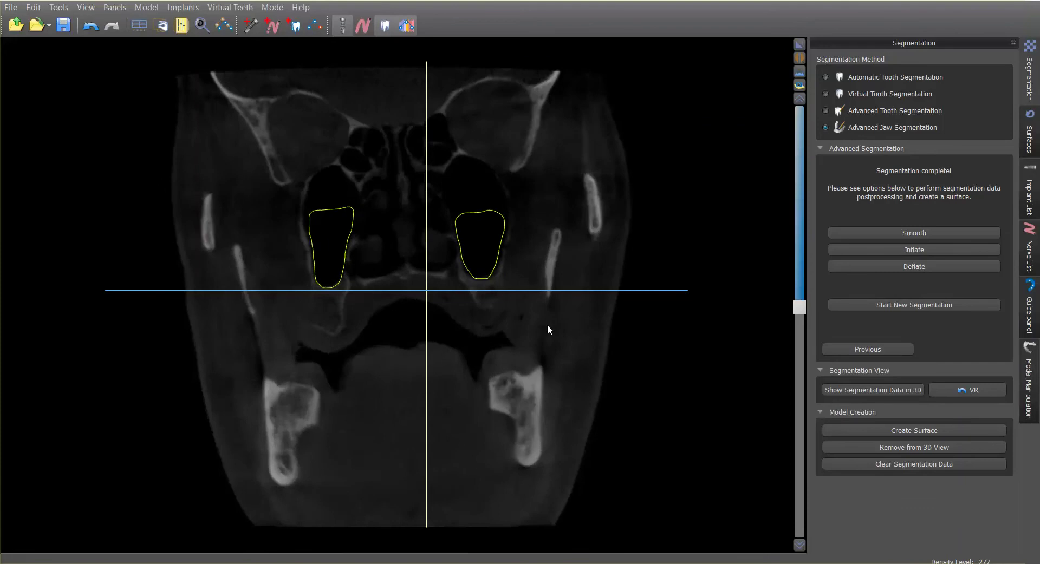
pyautogui.scroll(-10, 548, 325)
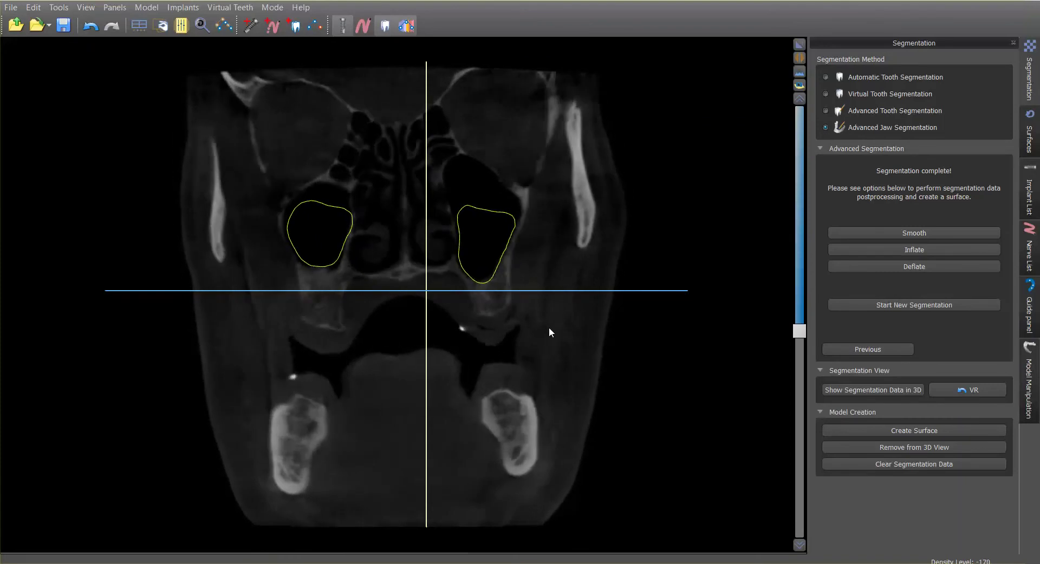
pyautogui.click(799, 43)
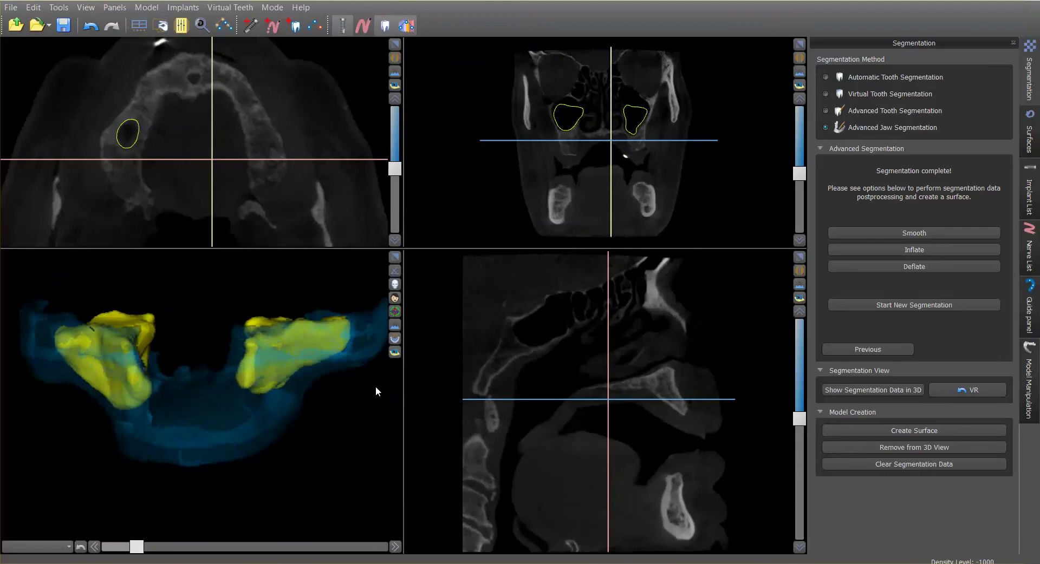
pyautogui.moveTo(375, 385); pyautogui.dragTo(383, 412)
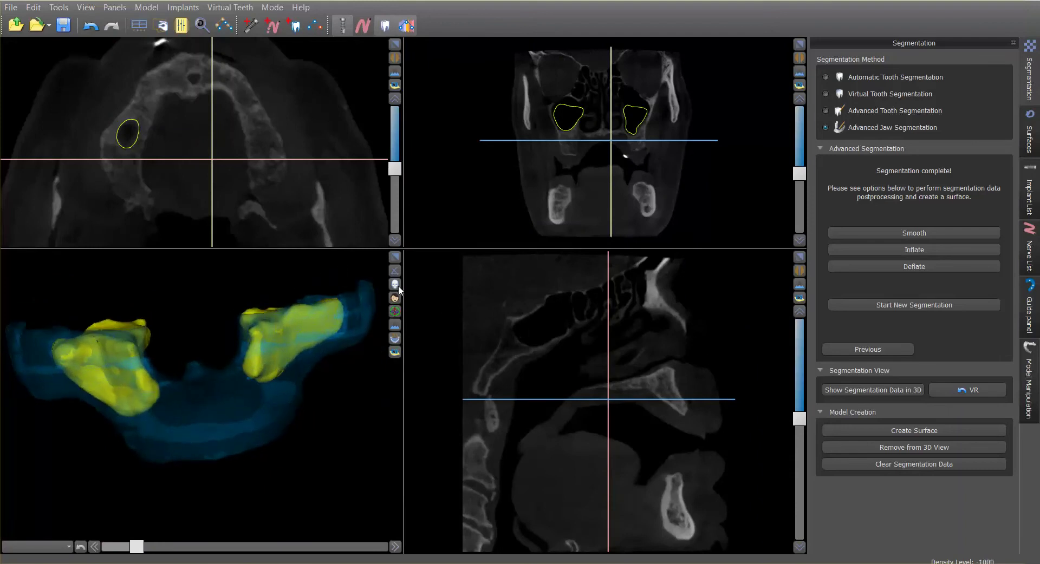
# Step: Hide the yellow Bone Model and the Maxilla, and show the Original CT surface in 3D
pyautogui.click(1034, 137)
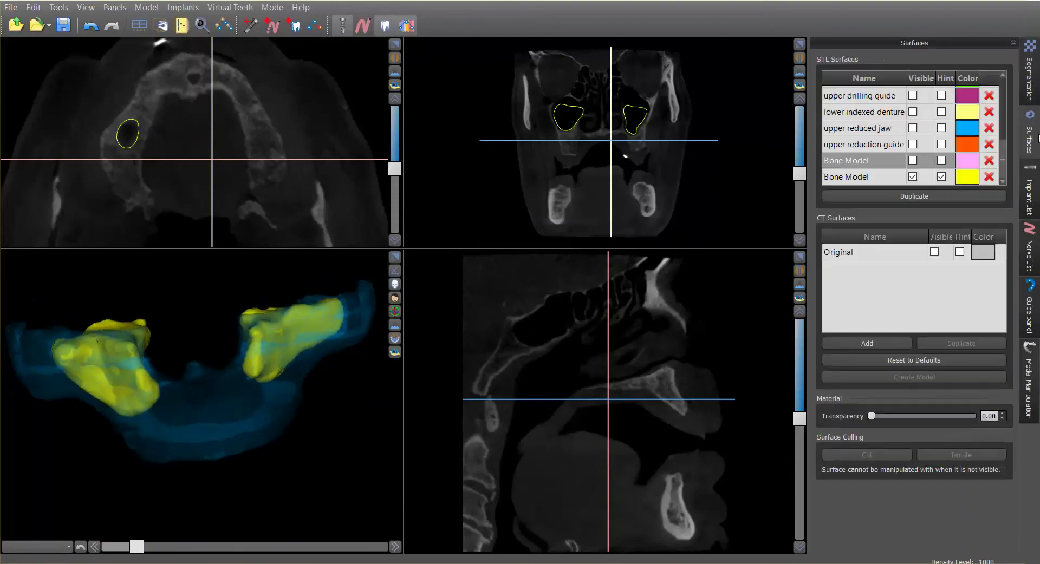
pyautogui.click(912, 176)
pyautogui.scroll(5, 939, 178)
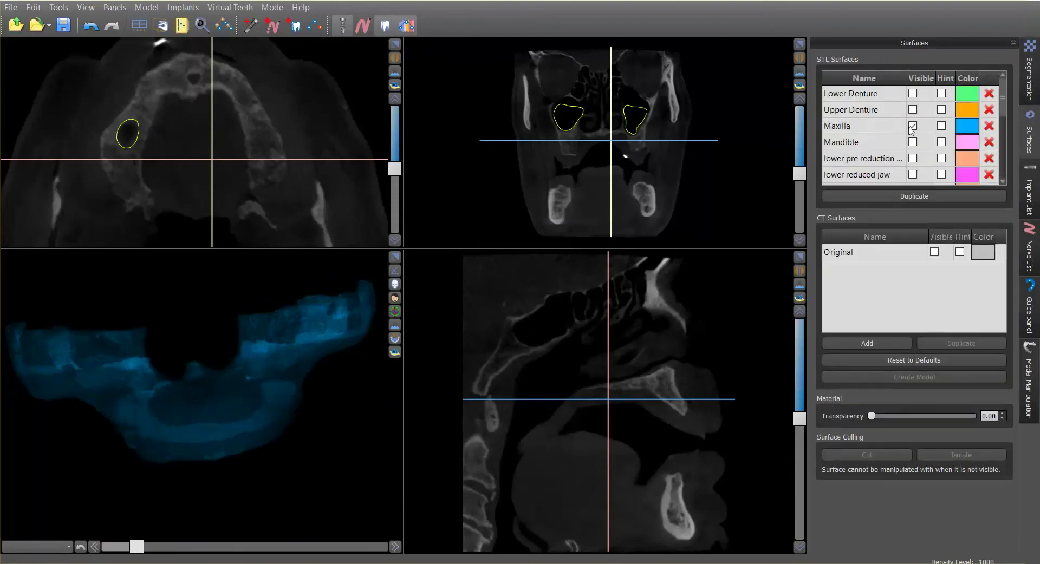
pyautogui.click(837, 126)
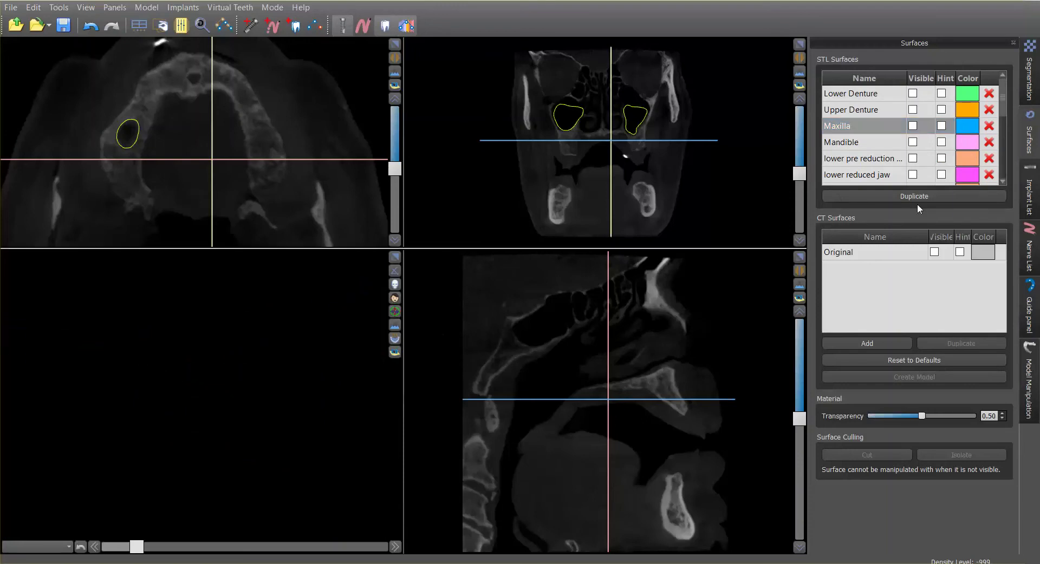
pyautogui.click(934, 252)
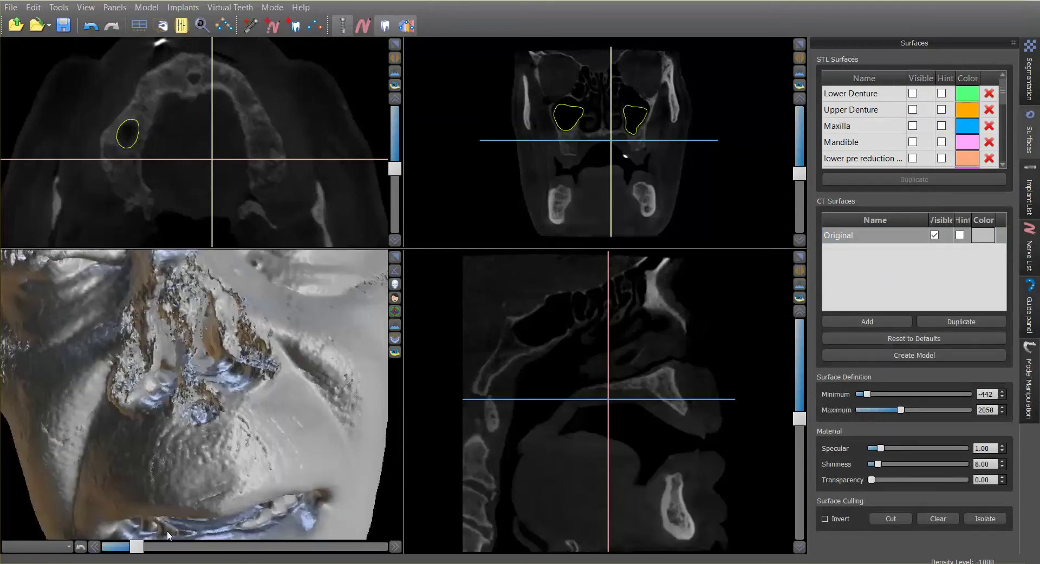
# Step: Lower the Original CT surface's minimum density to -869 and turn on its outline in the slice views
pyautogui.scroll(-5, 365, 376)
pyautogui.moveTo(345, 414); pyautogui.dragTo(225, 414)
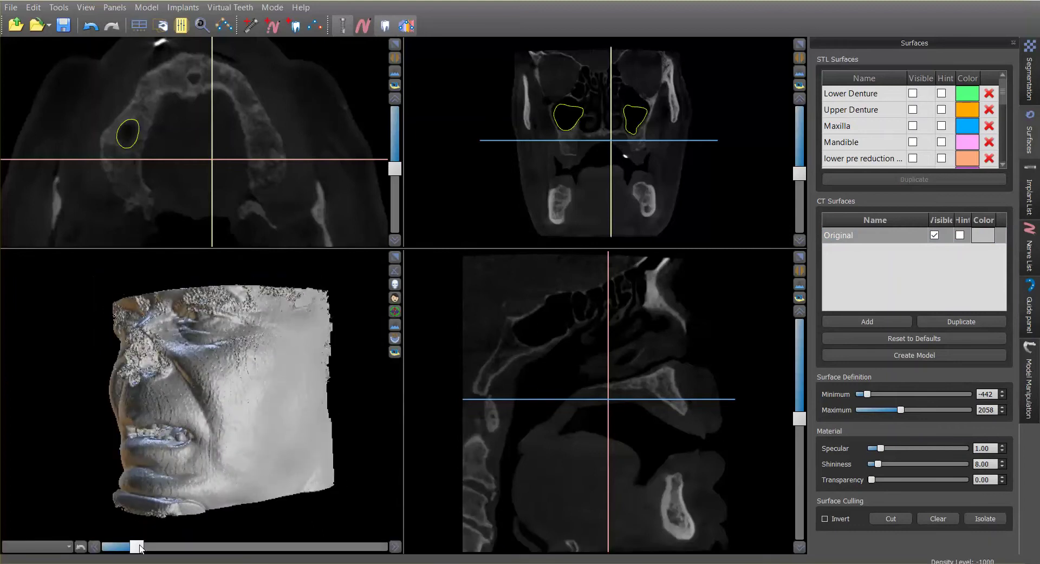
pyautogui.moveTo(140, 548); pyautogui.dragTo(119, 550)
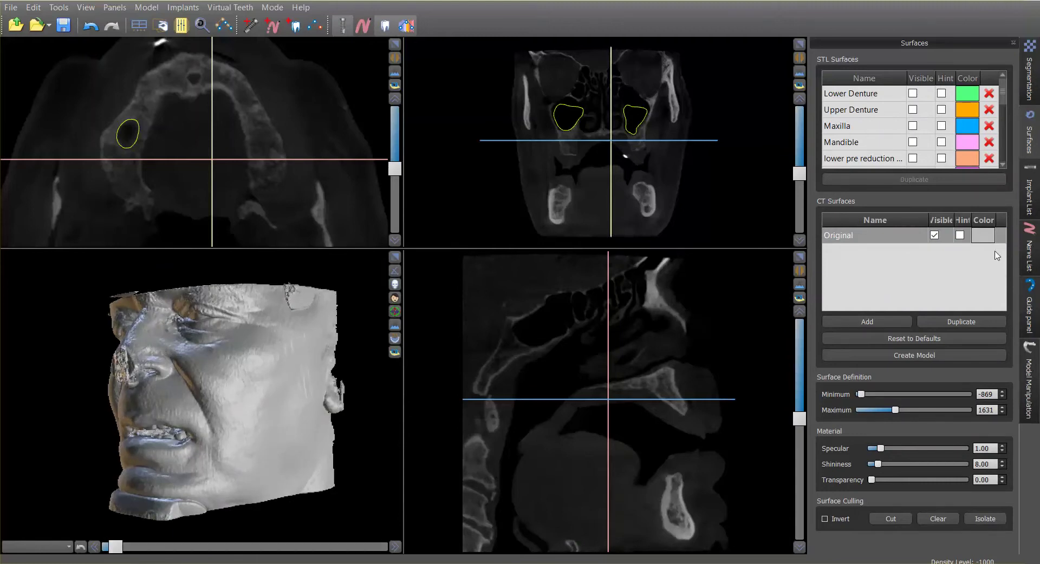
pyautogui.click(960, 235)
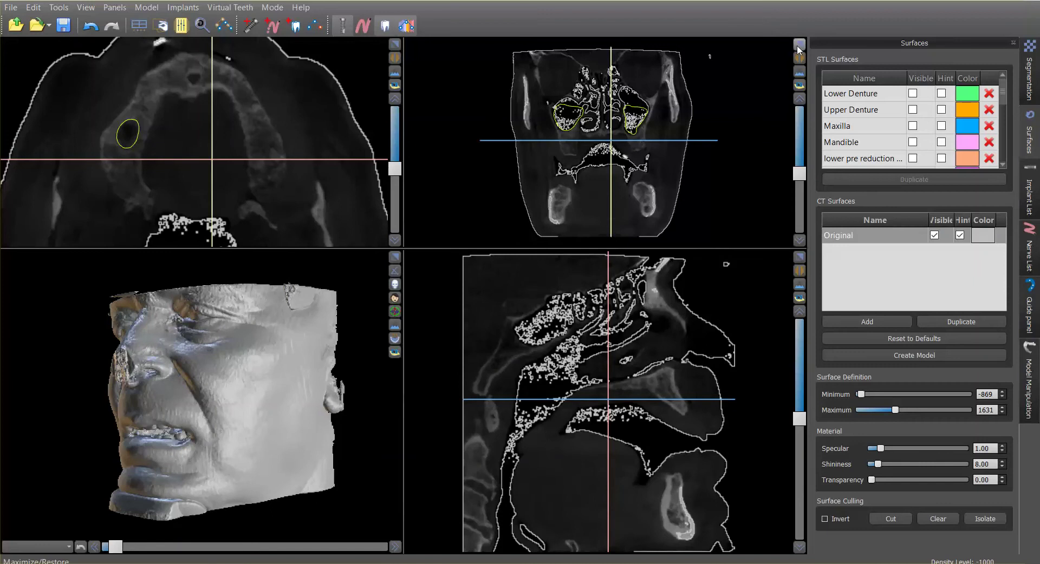
# Step: Compare the Original surface's outline with the sinus walls in the coronal view and set its minimum density to -541
pyautogui.moveTo(262, 426); pyautogui.dragTo(320, 429)
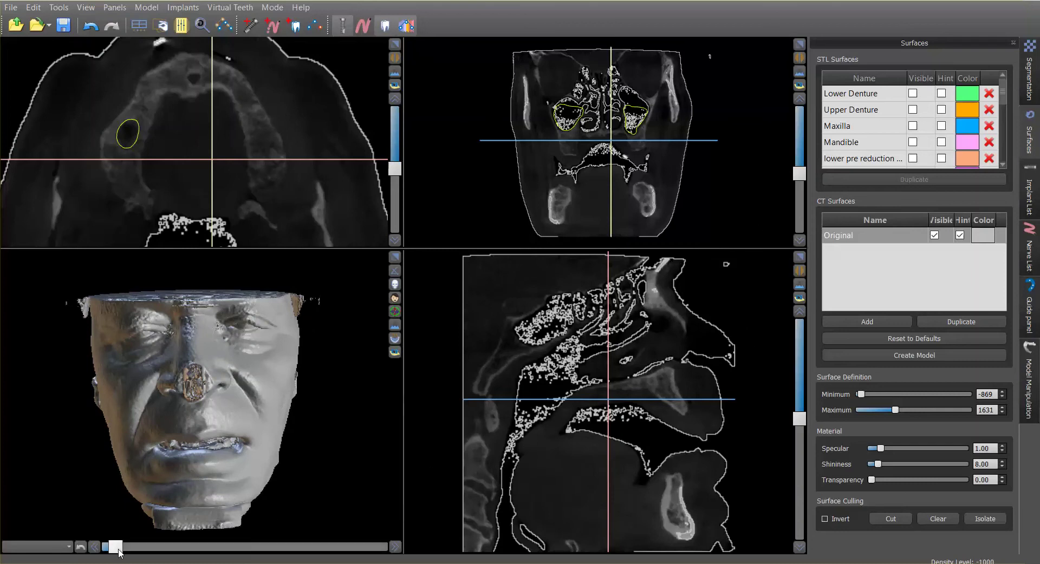
pyautogui.moveTo(120, 551); pyautogui.dragTo(129, 550)
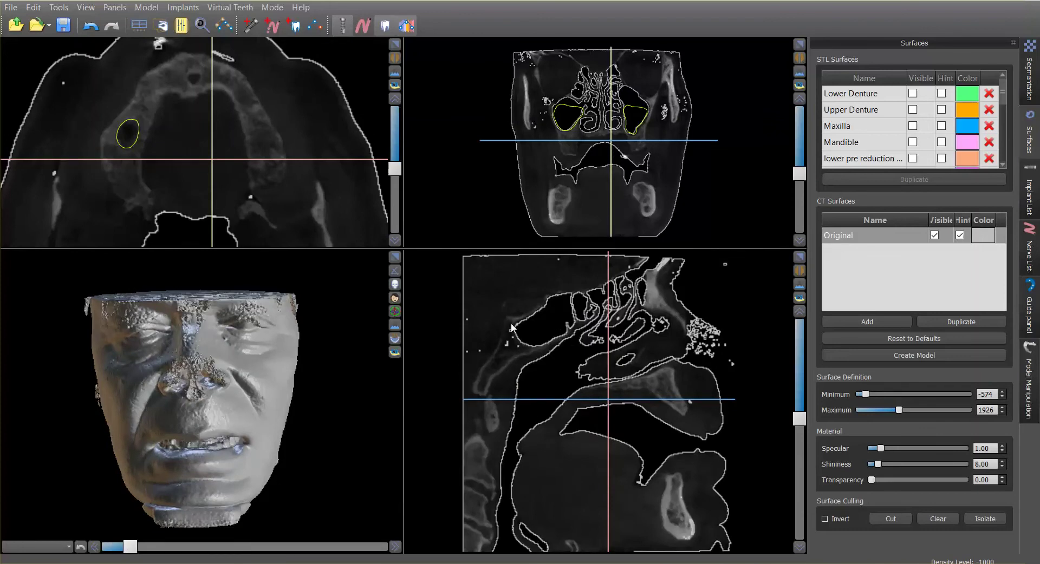
pyautogui.click(799, 44)
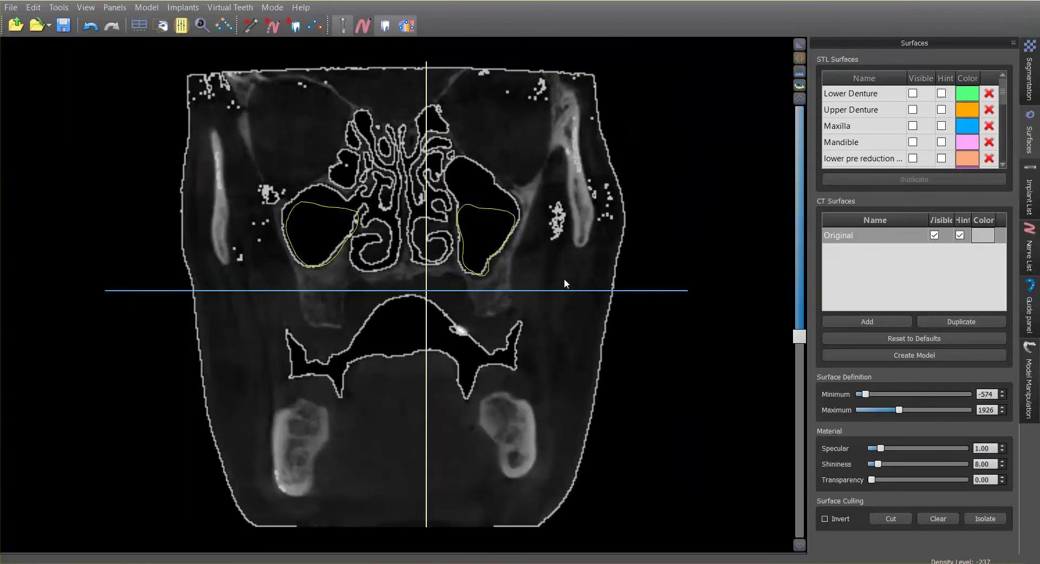
pyautogui.moveTo(537, 274); pyautogui.dragTo(538, 141, button='right')
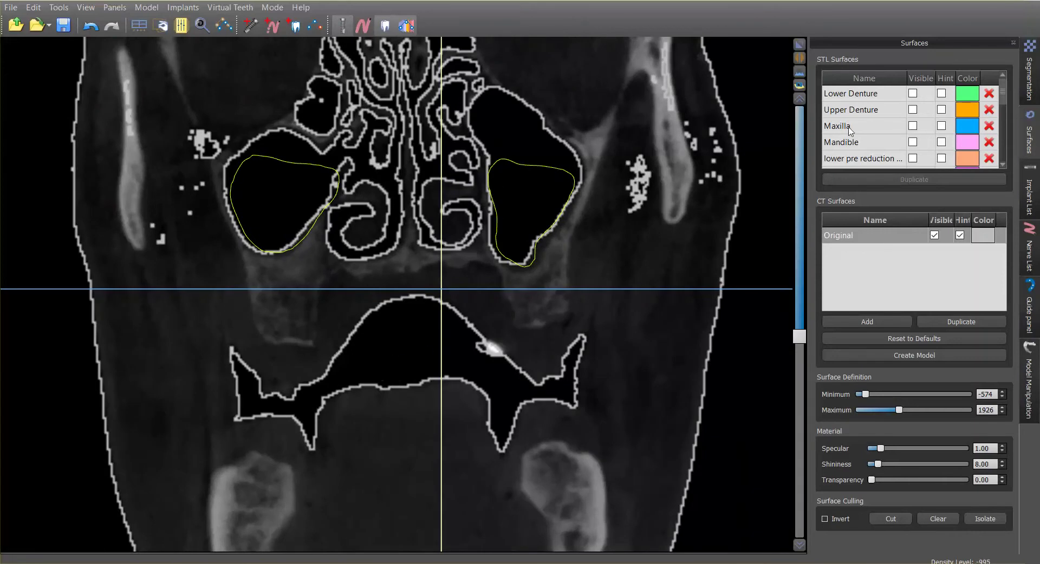
pyautogui.click(800, 44)
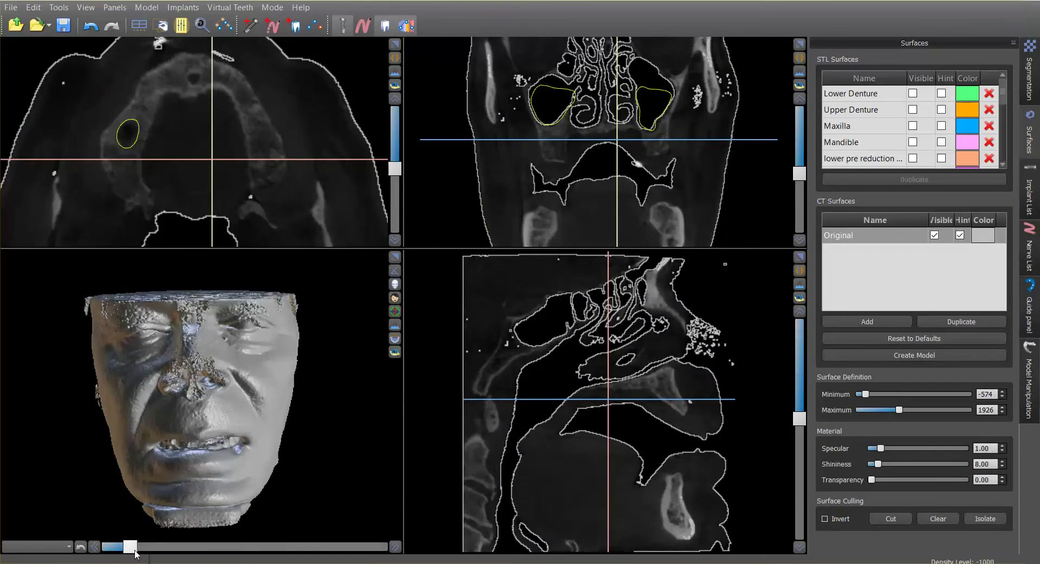
pyautogui.moveTo(135, 553); pyautogui.dragTo(145, 554)
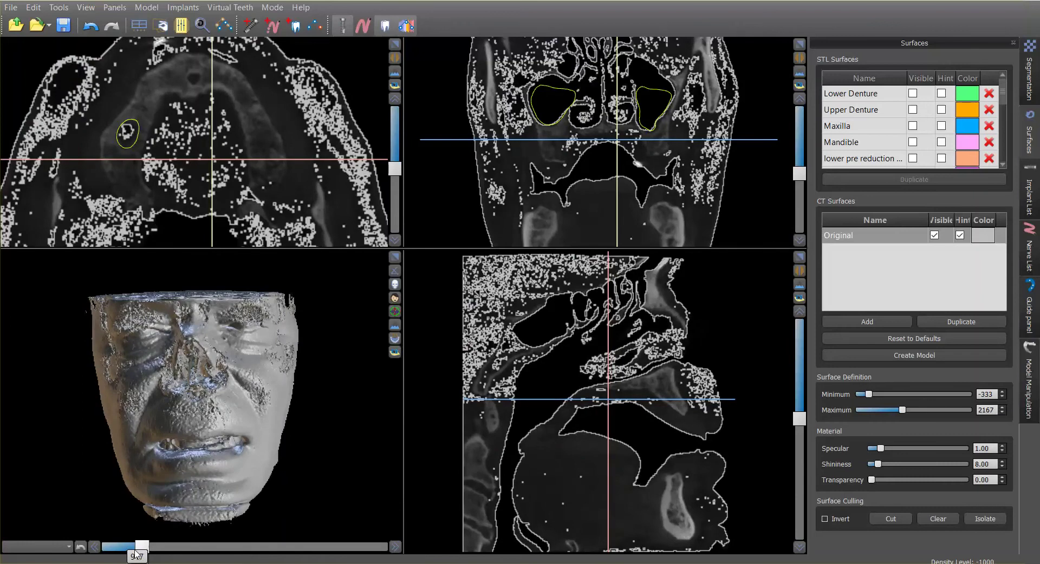
pyautogui.moveTo(137, 554); pyautogui.dragTo(134, 552)
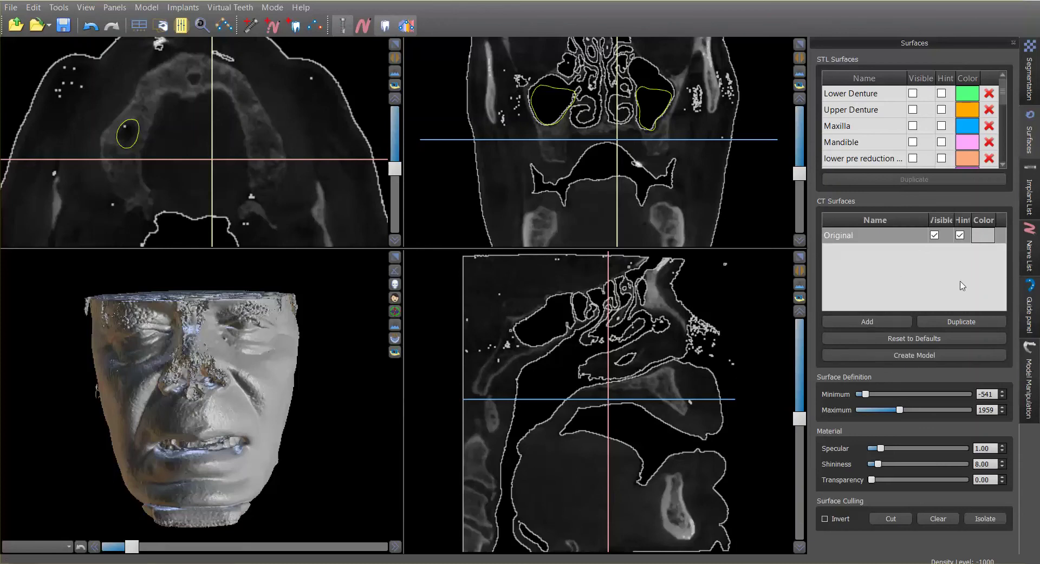
# Step: Create a model from the Original CT surface and inspect it in 3D
pyautogui.click(922, 358)
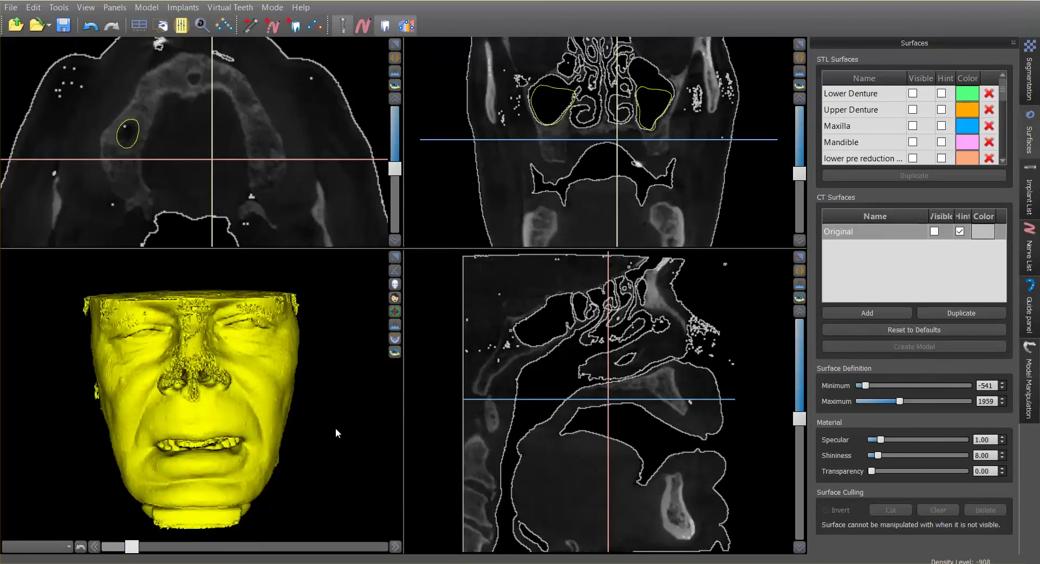
pyautogui.moveTo(324, 405); pyautogui.dragTo(357, 437)
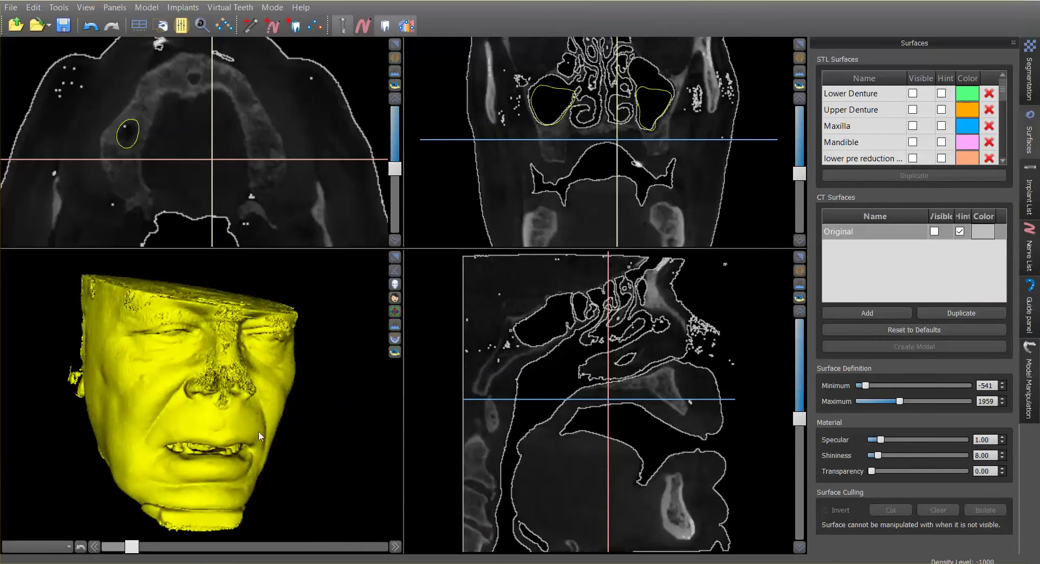
# Step: Turn off the slice outlines of the yellow Bone Model and Original surface, and turn on the Density Surface Model's outline
pyautogui.click(1003, 114)
pyautogui.moveTo(1004, 114); pyautogui.dragTo(1010, 163)
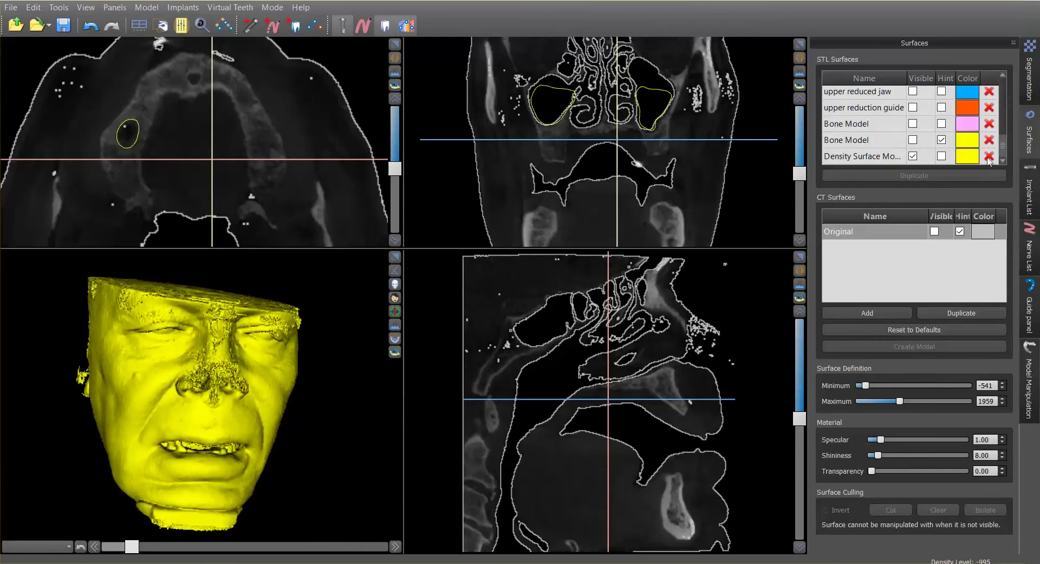
pyautogui.click(942, 140)
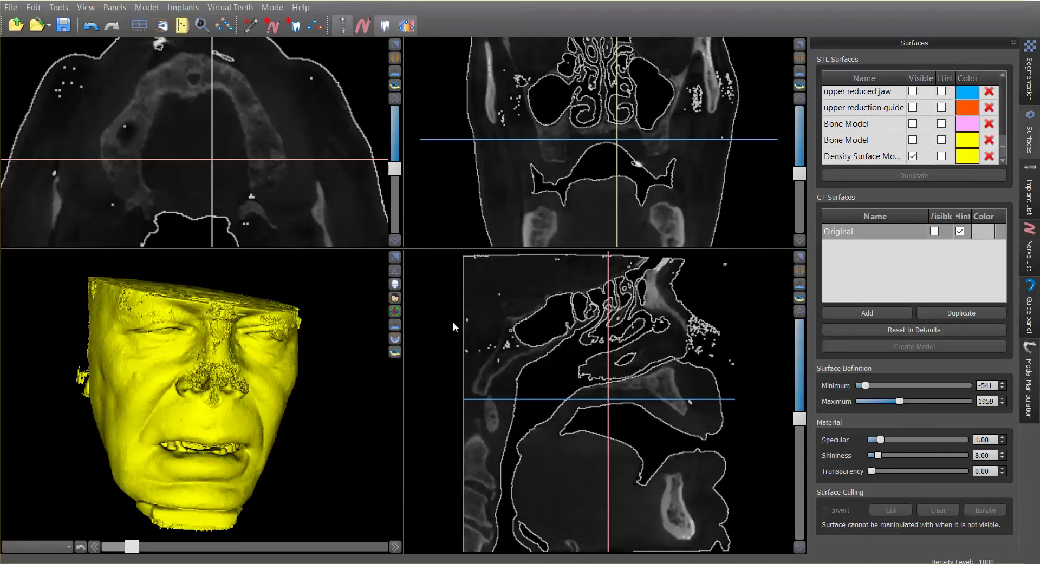
pyautogui.click(960, 232)
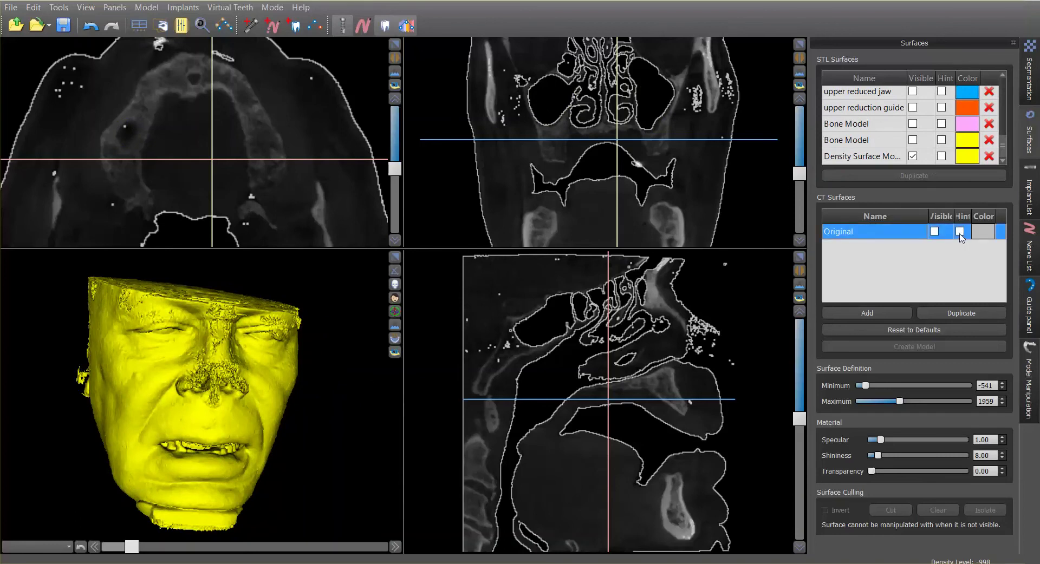
pyautogui.click(941, 157)
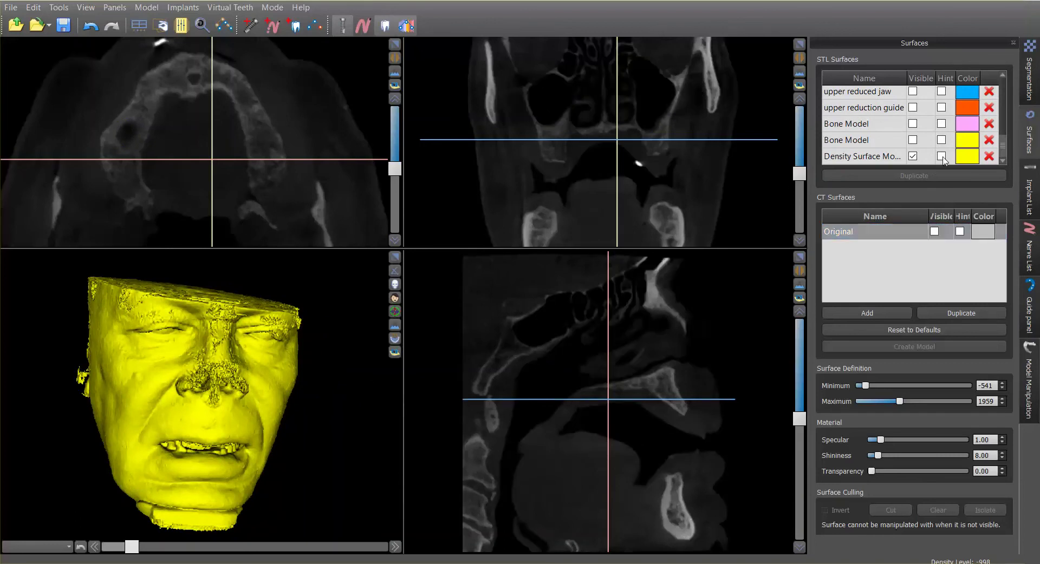
pyautogui.scroll(-3, 680, 171)
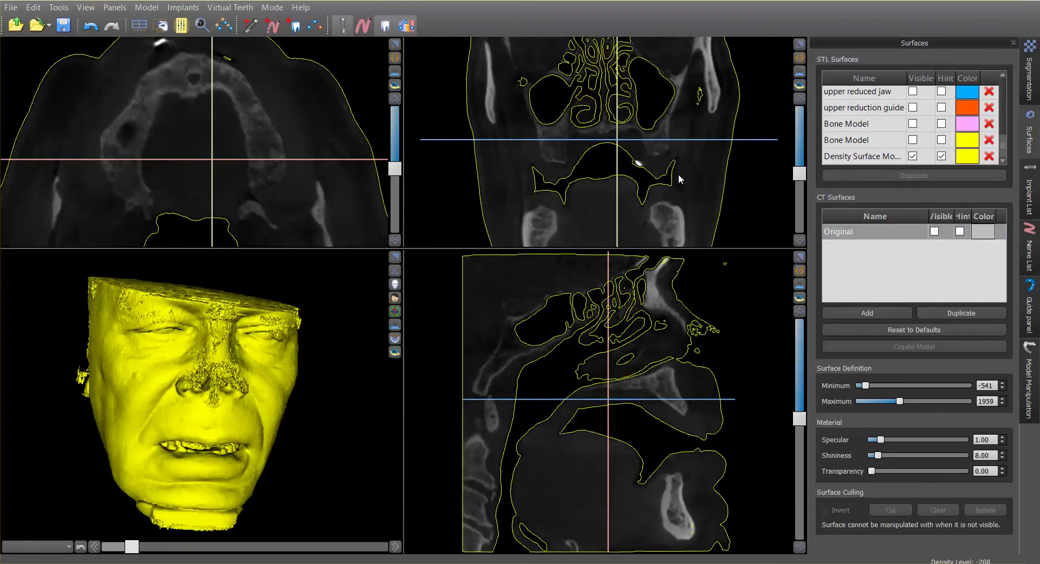
pyautogui.scroll(-2, 203, 418)
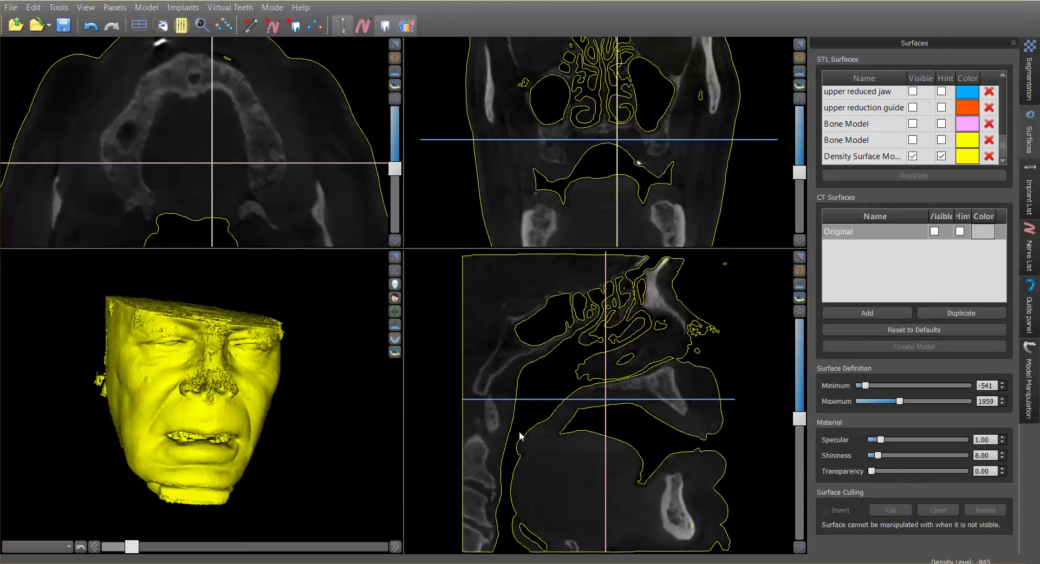
# Step: Export only the Density Surface Model at High quality and save it to the Desktop as an STL named airway
pyautogui.click(11, 7)
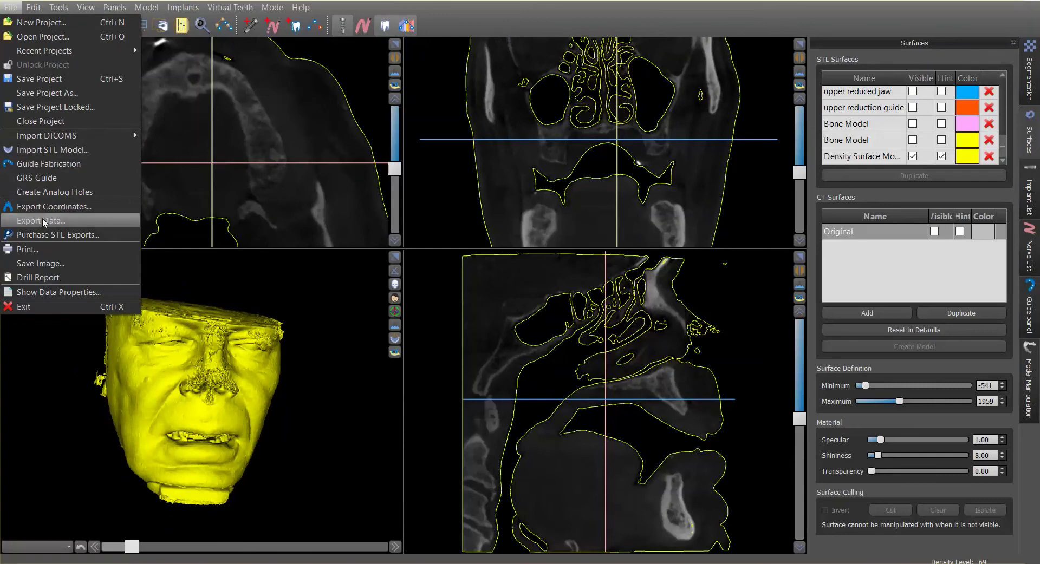
pyautogui.click(100, 222)
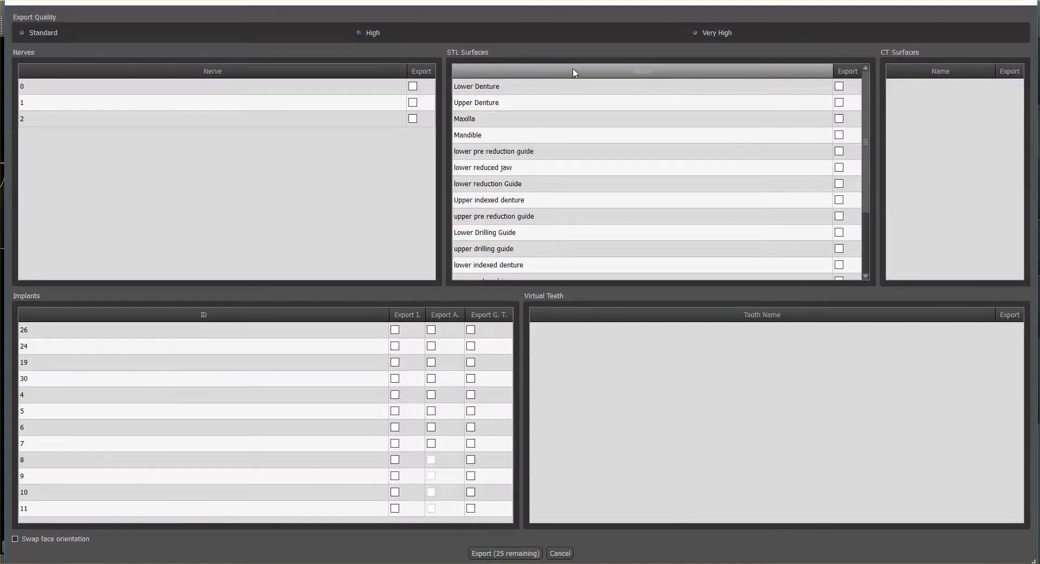
pyautogui.scroll(-2, 840, 263)
pyautogui.click(841, 271)
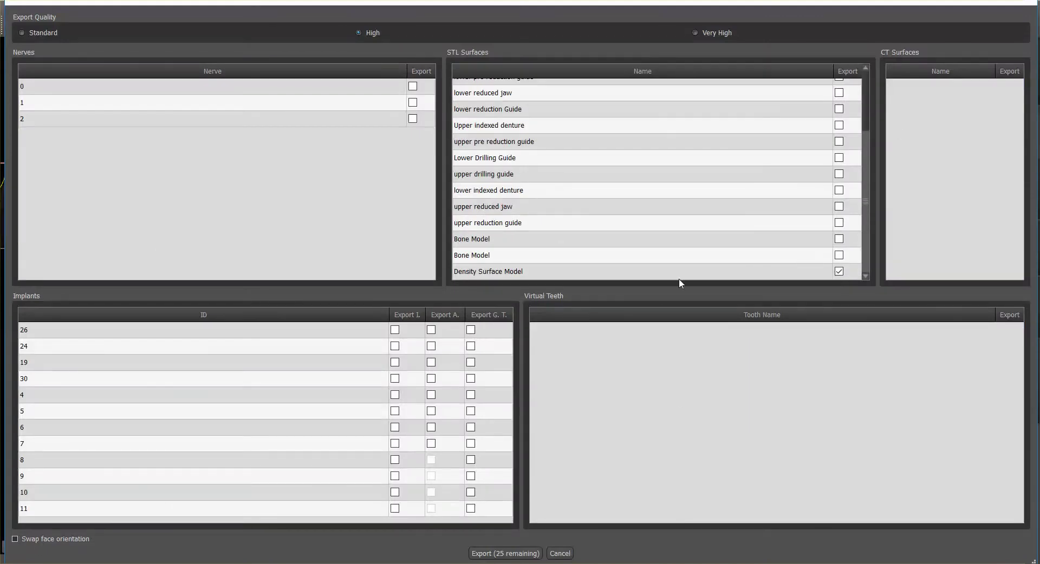
pyautogui.moveTo(523, 550)
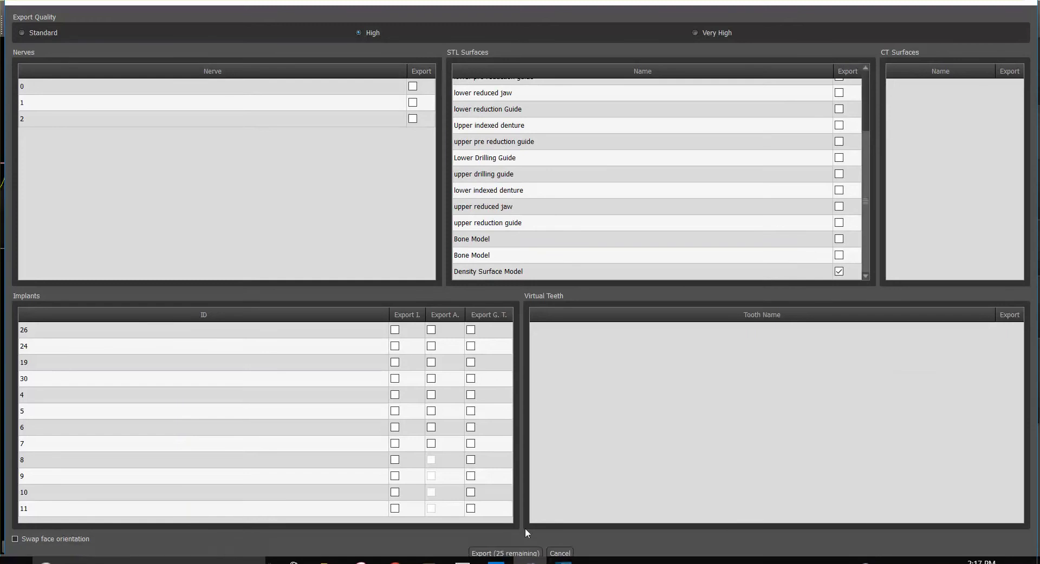
pyautogui.click(506, 554)
pyautogui.write('way')
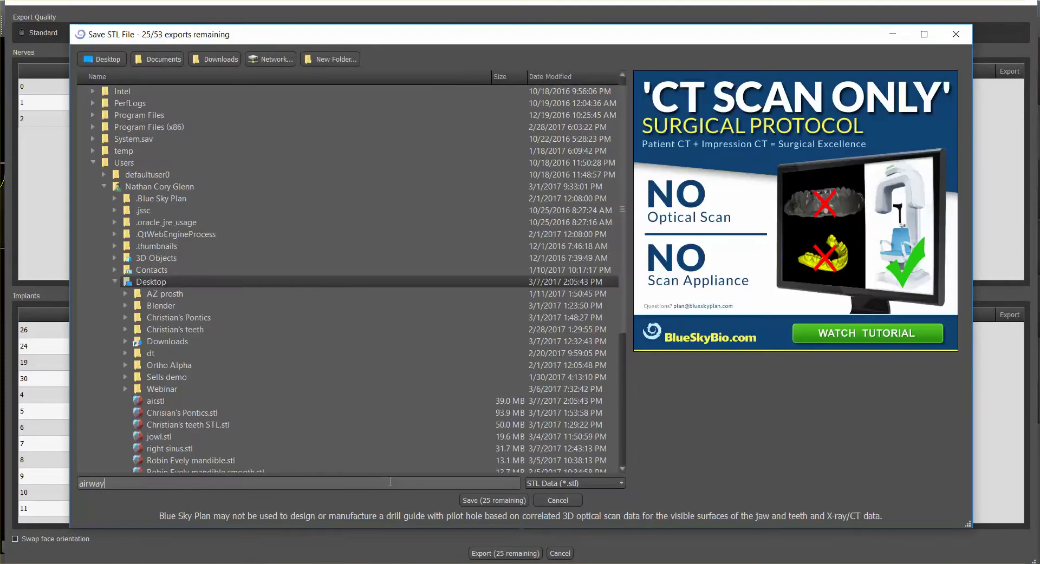
pyautogui.click(493, 500)
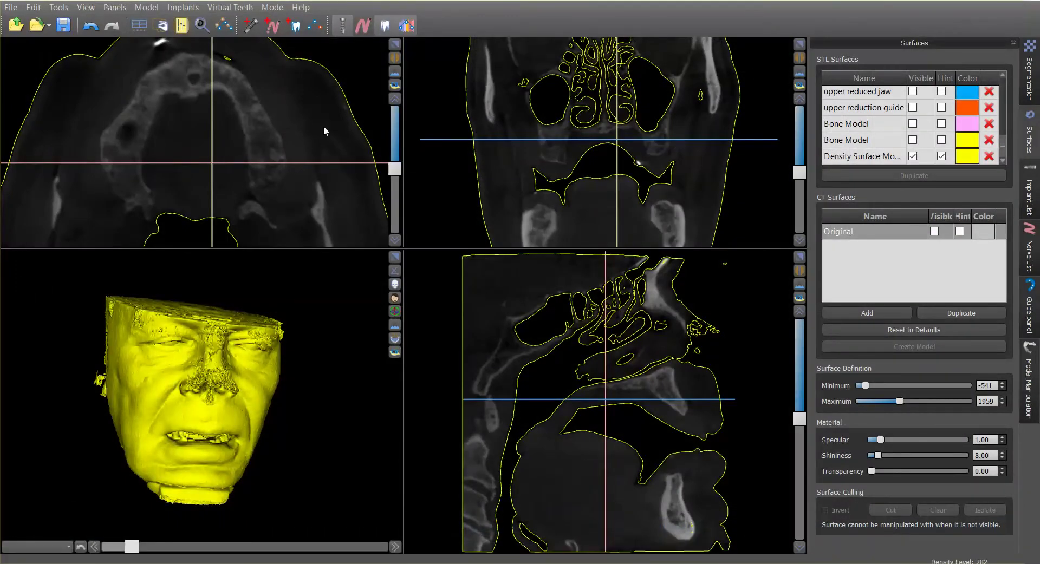
# Step: Open the exported airway STL from the desktop in Meshmixer and inspect the face mesh from the side and front
pyautogui.hotkey('alt', 'F4')
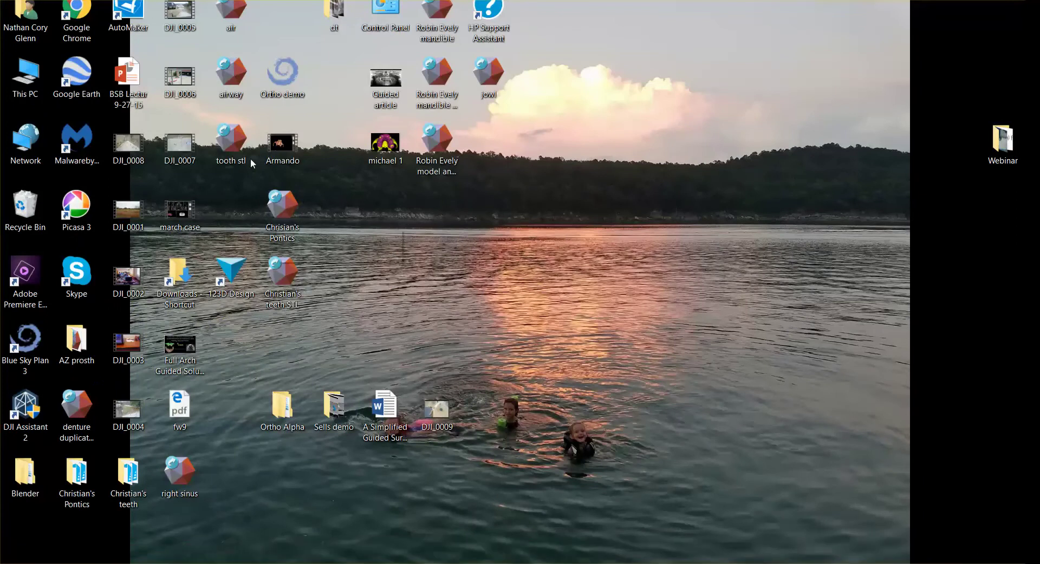
pyautogui.doubleClick(231, 73)
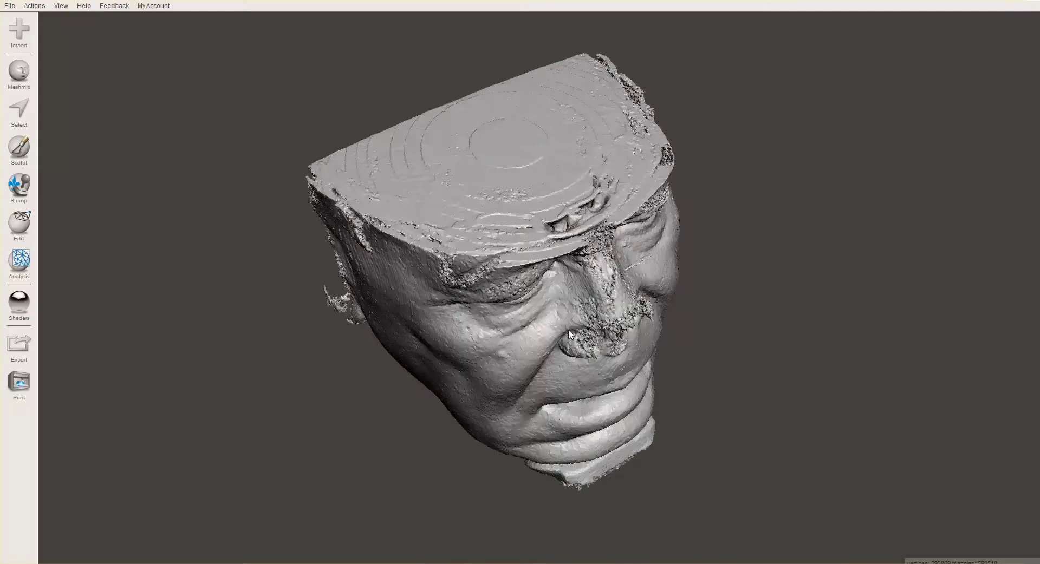
pyautogui.moveTo(570, 334); pyautogui.dragTo(418, 290, button='right')
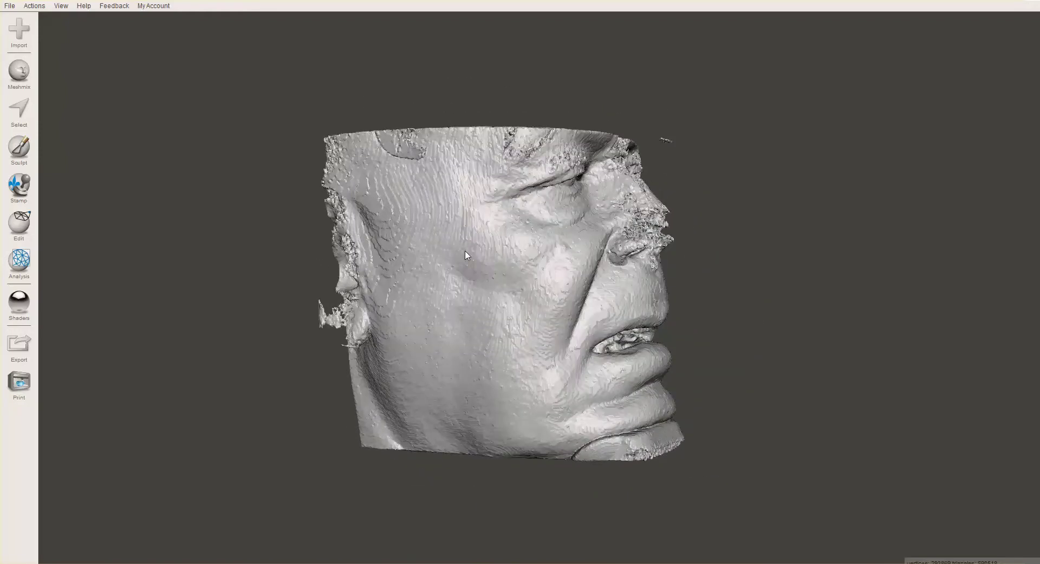
pyautogui.moveTo(515, 365); pyautogui.dragTo(246, 322, button='right')
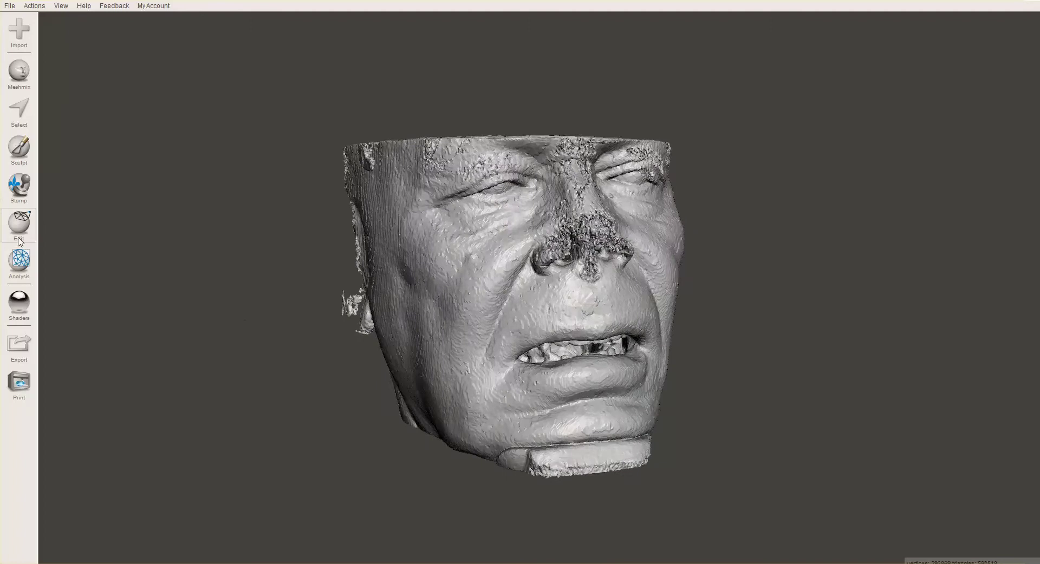
# Step: Select everything connected to a spot on the cheek, inspect the selected shell from several sides, and clear the selection
pyautogui.click(19, 111)
pyautogui.click(462, 306)
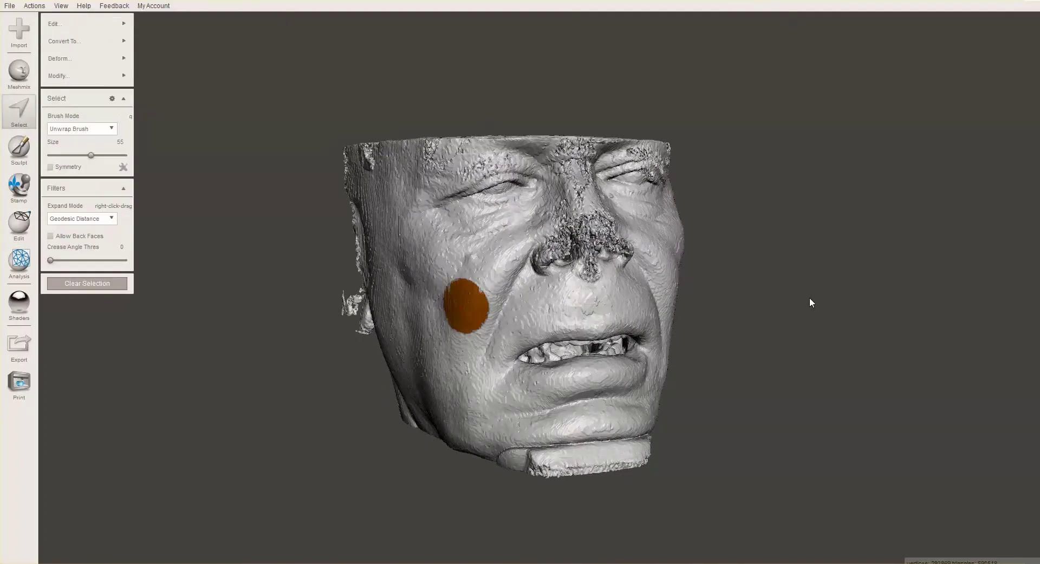
pyautogui.press('i')
pyautogui.moveTo(785, 345); pyautogui.dragTo(544, 157, button='right')
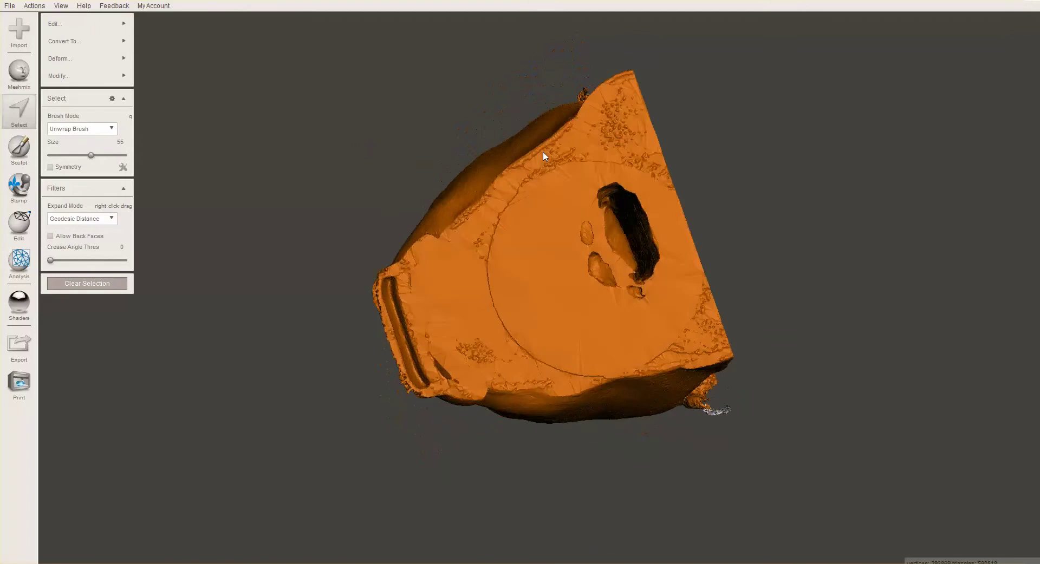
pyautogui.moveTo(566, 221)
pyautogui.mouseDown(button='right')
pyautogui.moveTo(697, 234)
pyautogui.moveTo(804, 355)
pyautogui.moveTo(724, 265)
pyautogui.moveTo(740, 415)
pyautogui.mouseUp(button='right')
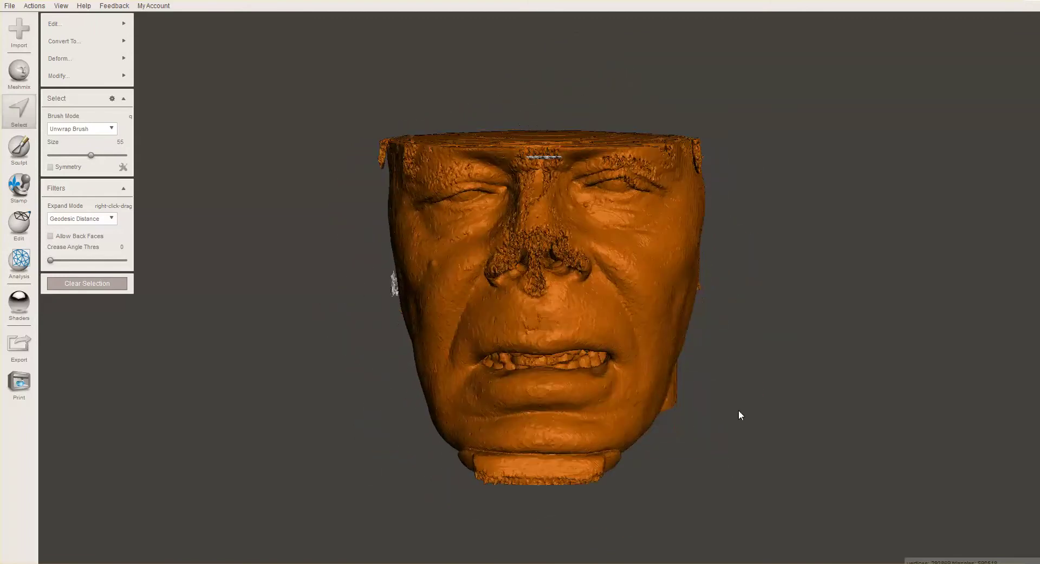
pyautogui.moveTo(657, 246); pyautogui.dragTo(552, 136, button='right')
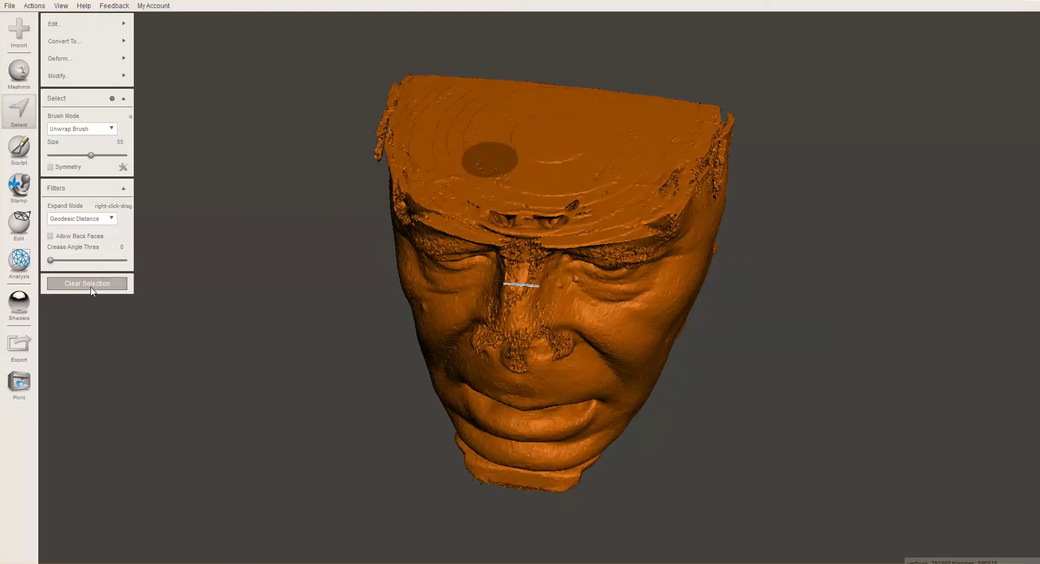
pyautogui.press('Escape')
# Step: Lasso-select the flat cap across the top of the head mesh in the front view and delete it
pyautogui.moveTo(483, 359); pyautogui.dragTo(507, 292, button='right')
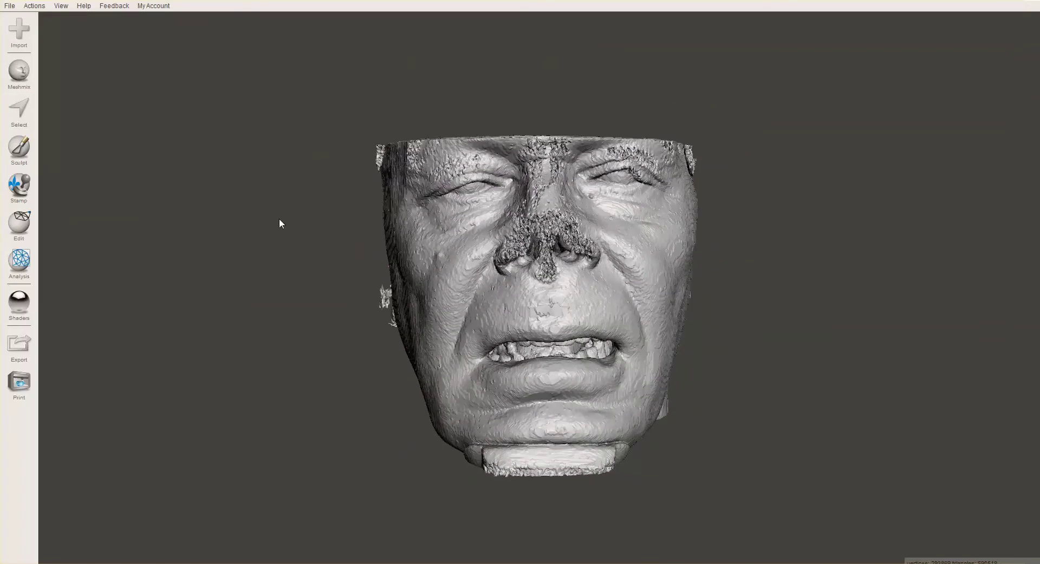
pyautogui.click(19, 111)
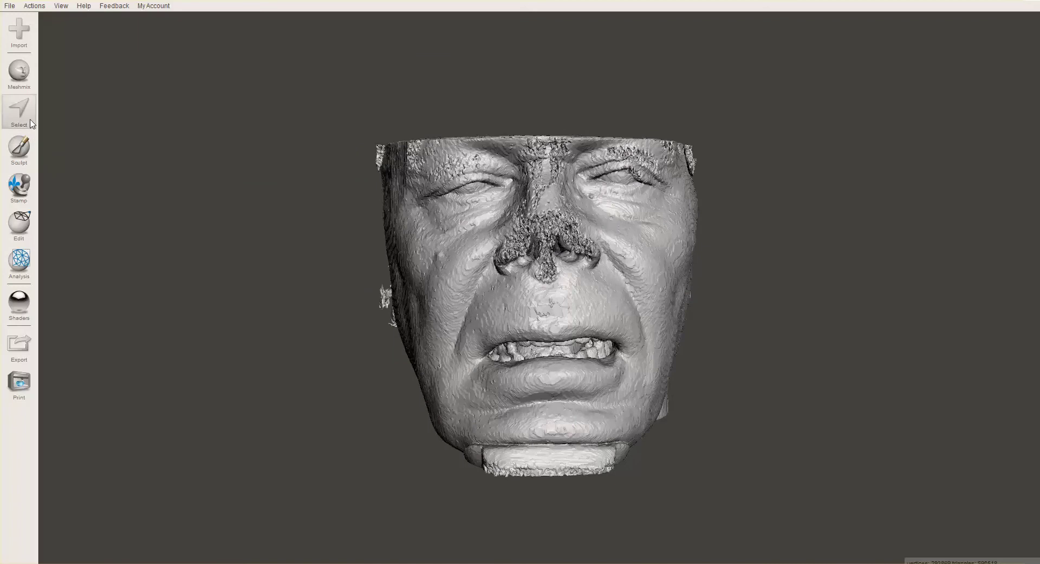
pyautogui.moveTo(362, 145); pyautogui.dragTo(644, 150)
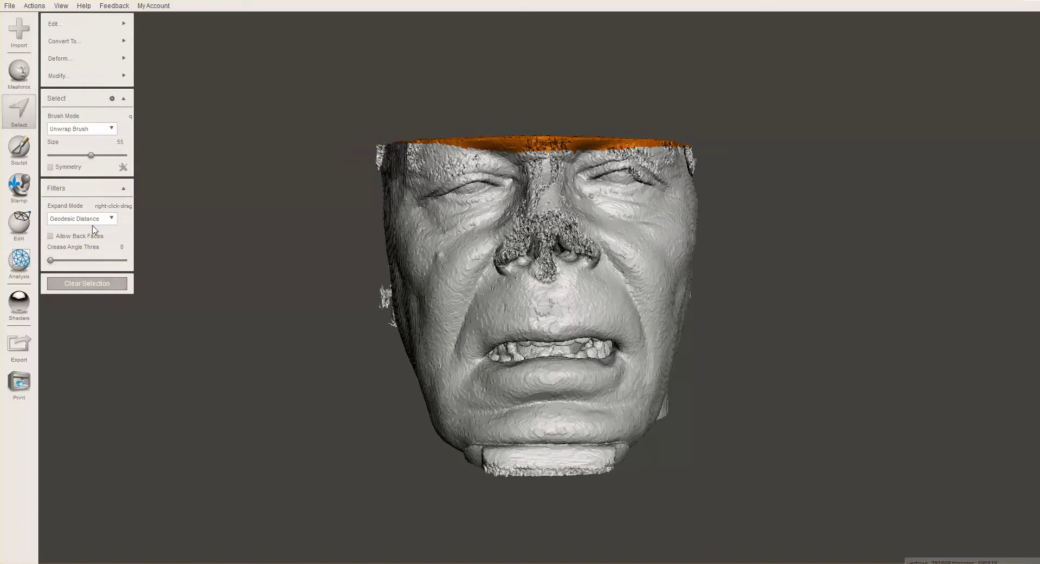
pyautogui.click(87, 284)
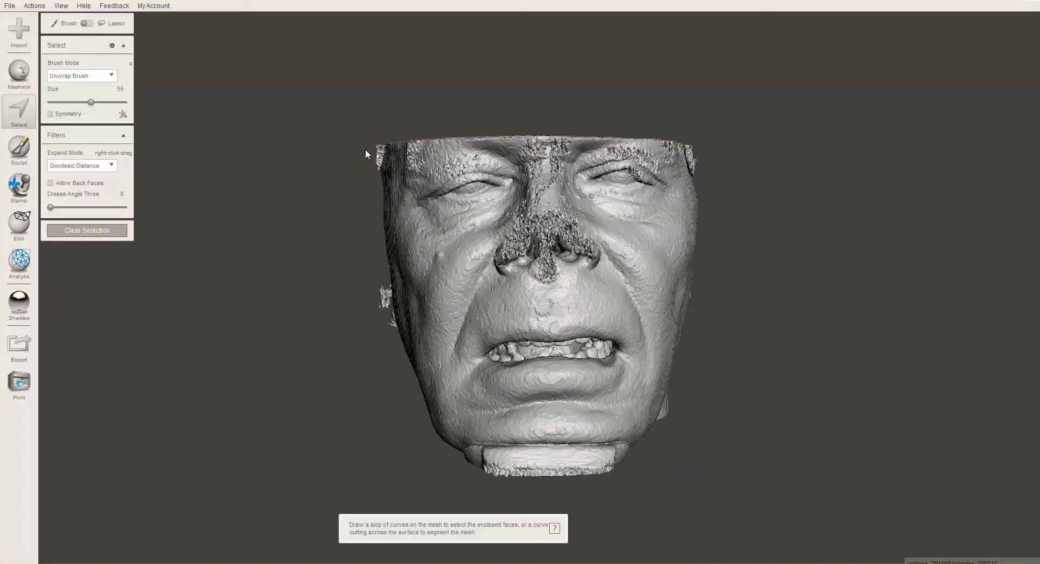
pyautogui.moveTo(367, 146); pyautogui.dragTo(737, 147)
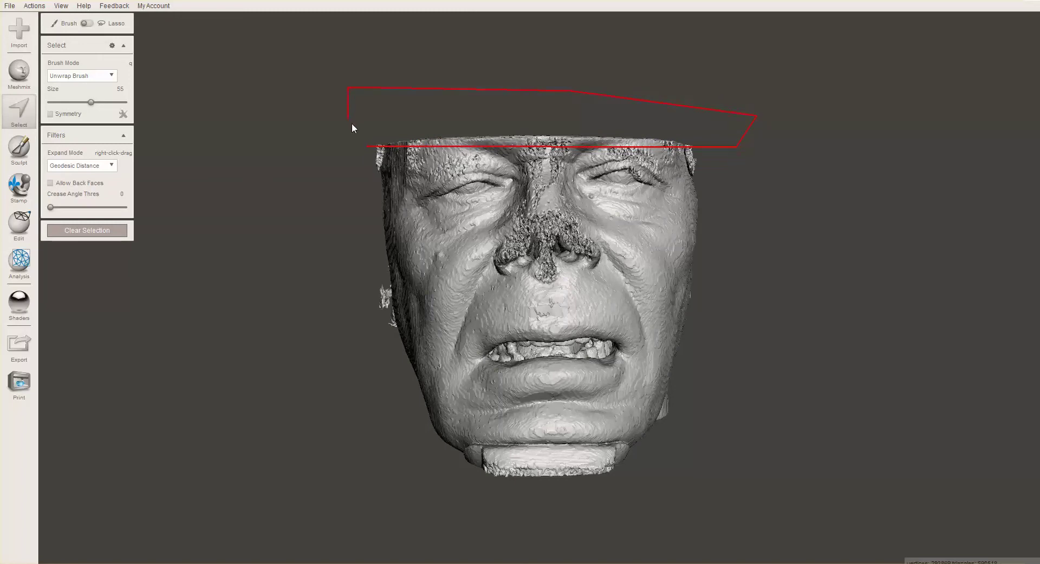
pyautogui.moveTo(368, 146); pyautogui.dragTo(367, 145)
pyautogui.moveTo(891, 164)
pyautogui.mouseDown(button='right')
pyautogui.moveTo(876, 175)
pyautogui.moveTo(868, 272)
pyautogui.moveTo(892, 199)
pyautogui.mouseUp(button='right')
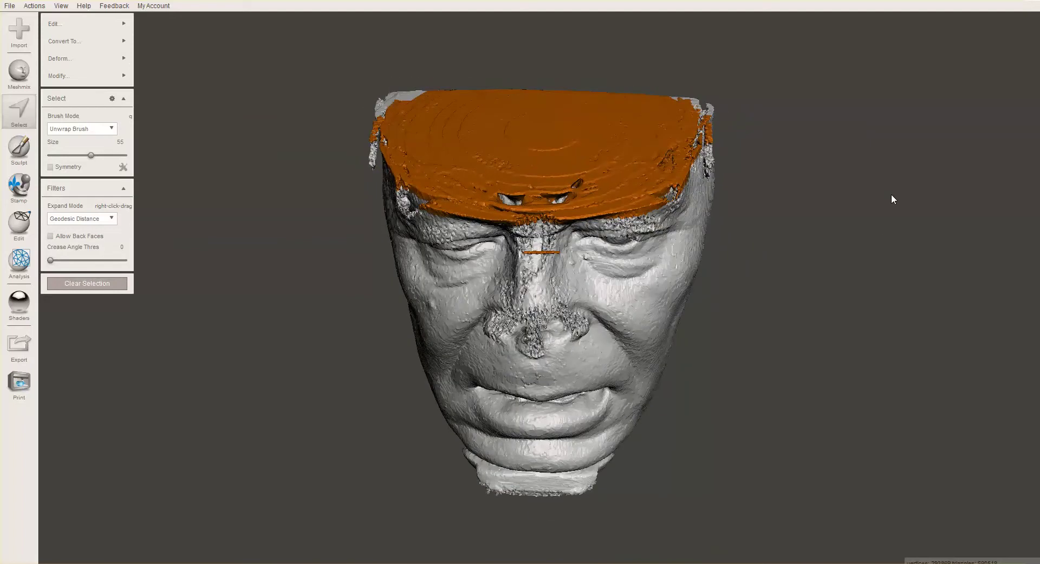
pyautogui.press('Delete')
# Step: Lasso a thin strip along the flat back wall of the head in side view and delete the selected faces
pyautogui.moveTo(782, 333)
pyautogui.mouseDown(button='right')
pyautogui.moveTo(671, 305)
pyautogui.moveTo(628, 209)
pyautogui.mouseUp(button='right')
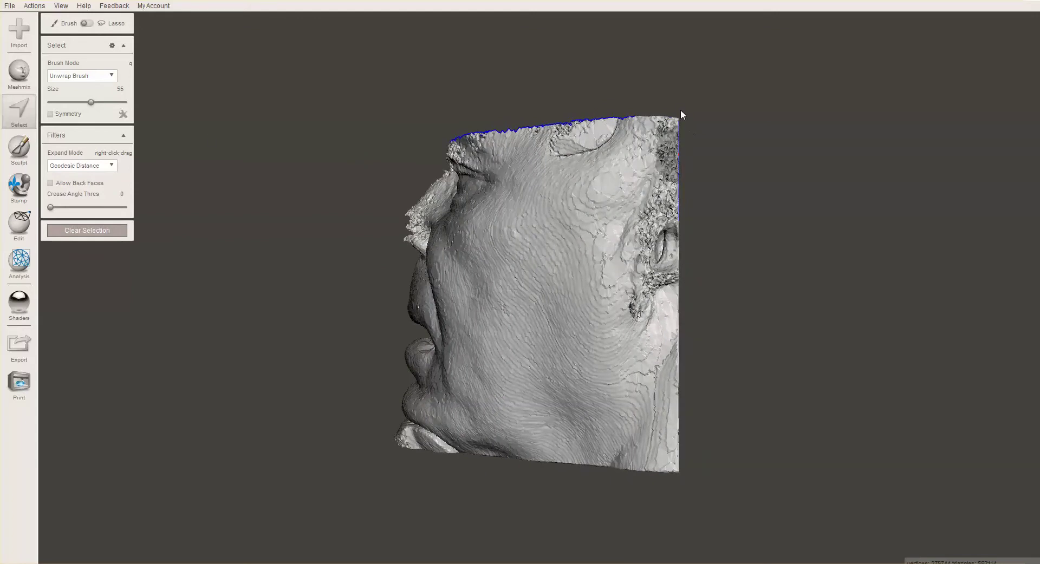
pyautogui.moveTo(675, 105); pyautogui.dragTo(677, 563)
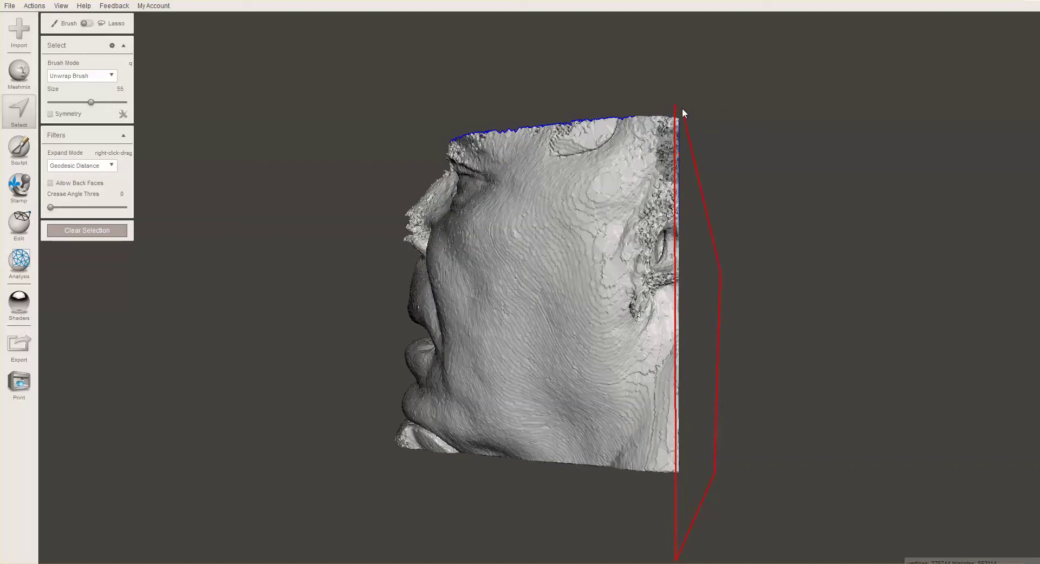
pyautogui.moveTo(682, 113); pyautogui.dragTo(698, 109)
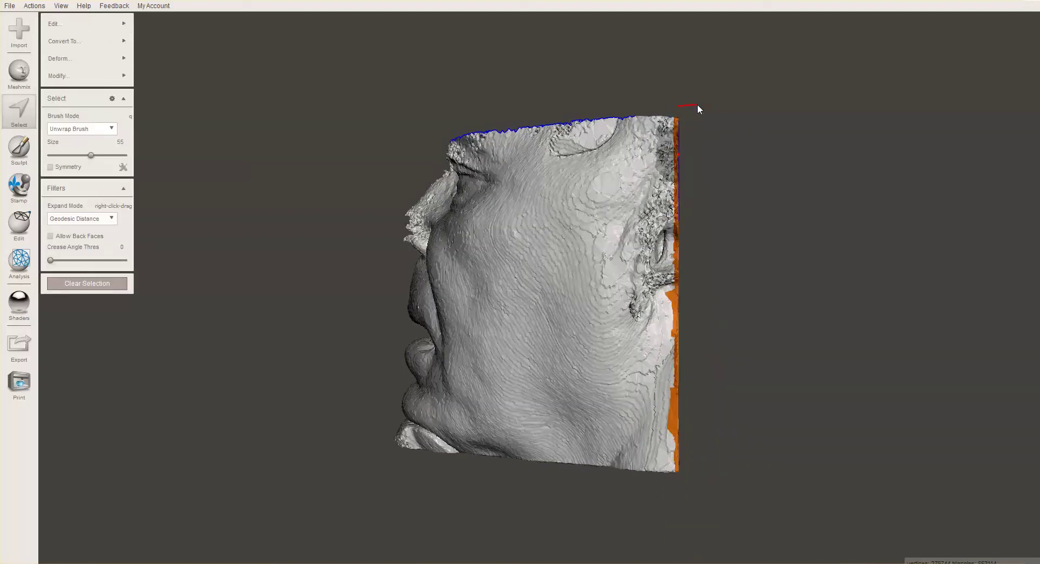
pyautogui.press('Delete')
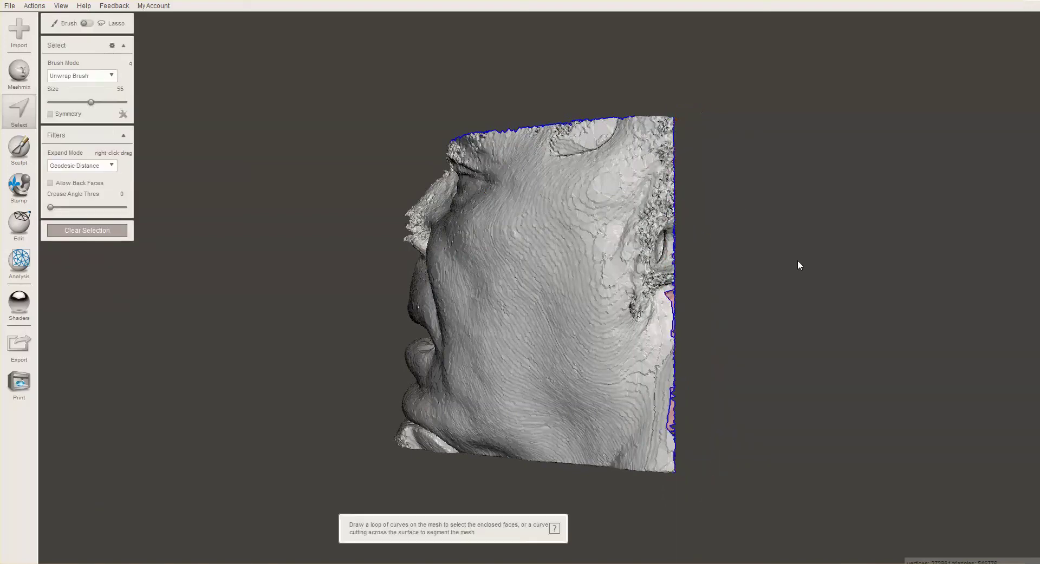
# Step: Lasso a strip along the flat bottom of the head in the rear view and delete the enclosed faces
pyautogui.moveTo(798, 260)
pyautogui.mouseDown(button='right')
pyautogui.moveTo(634, 342)
pyautogui.moveTo(619, 330)
pyautogui.moveTo(675, 275)
pyautogui.moveTo(696, 334)
pyautogui.moveTo(671, 269)
pyautogui.mouseUp(button='right')
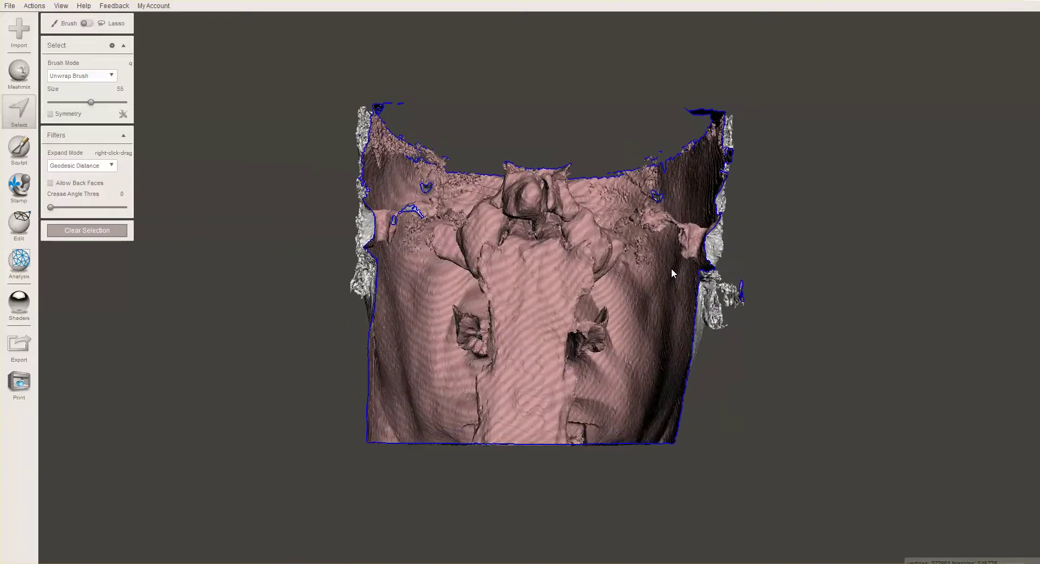
pyautogui.moveTo(717, 438); pyautogui.dragTo(332, 438)
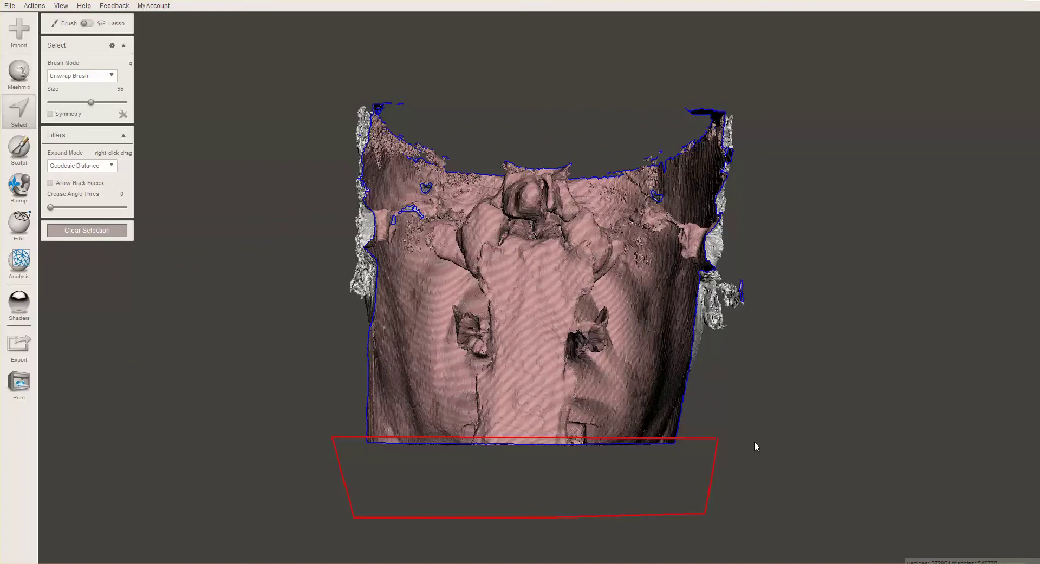
pyautogui.press('Delete')
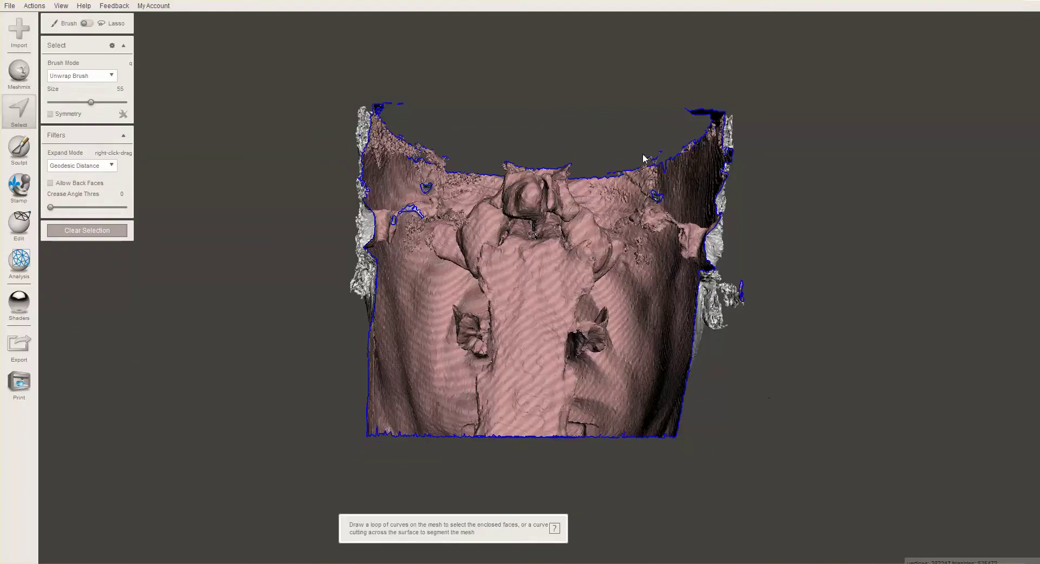
# Step: Brush a closed ring of faces around the lips, widening the brush to size 26, and delete the ring
pyautogui.moveTo(643, 158)
pyautogui.mouseDown(button='right')
pyautogui.moveTo(531, 206)
pyautogui.moveTo(521, 293)
pyautogui.moveTo(539, 225)
pyautogui.moveTo(633, 180)
pyautogui.moveTo(434, 352)
pyautogui.moveTo(610, 480)
pyautogui.moveTo(553, 310)
pyautogui.moveTo(627, 329)
pyautogui.moveTo(609, 360)
pyautogui.moveTo(538, 414)
pyautogui.moveTo(561, 455)
pyautogui.moveTo(520, 280)
pyautogui.moveTo(634, 314)
pyautogui.moveTo(808, 325)
pyautogui.moveTo(622, 356)
pyautogui.moveTo(538, 349)
pyautogui.mouseUp(button='right')
pyautogui.scroll(5, 563, 355)
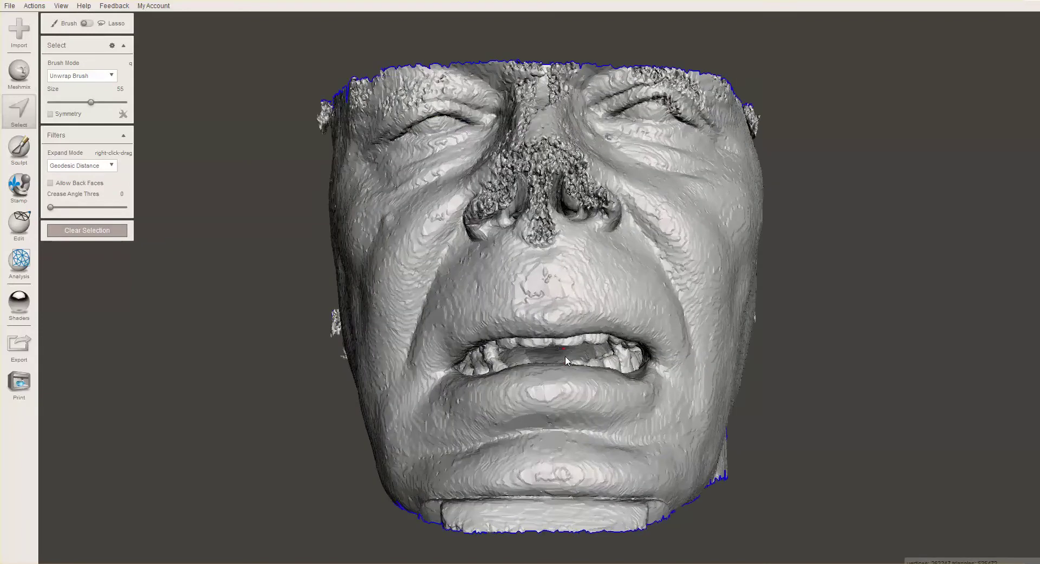
pyautogui.click(64, 103)
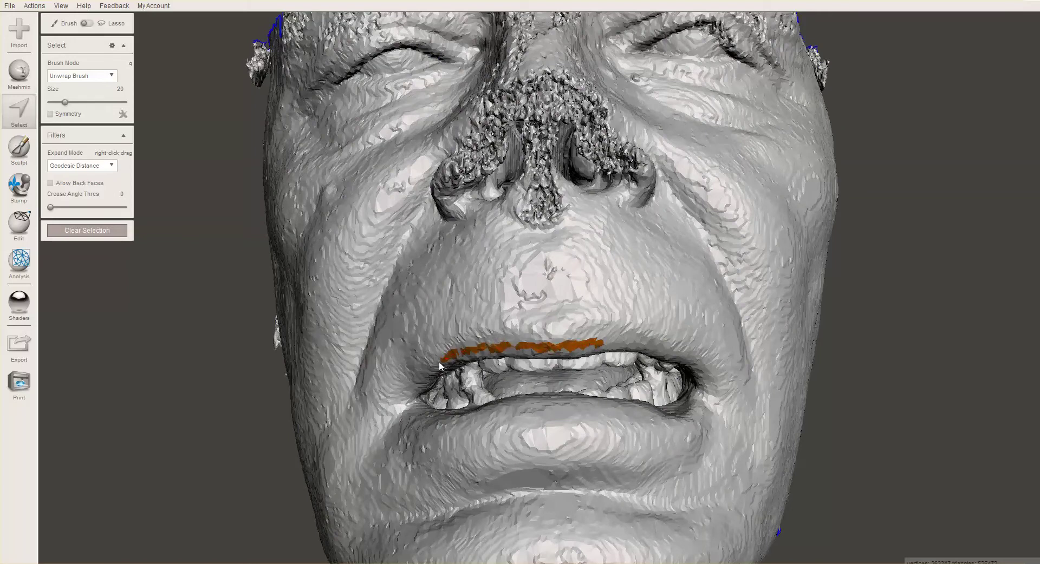
pyautogui.moveTo(417, 378)
pyautogui.mouseDown()
pyautogui.moveTo(411, 401)
pyautogui.moveTo(448, 423)
pyautogui.moveTo(425, 411)
pyautogui.mouseUp()
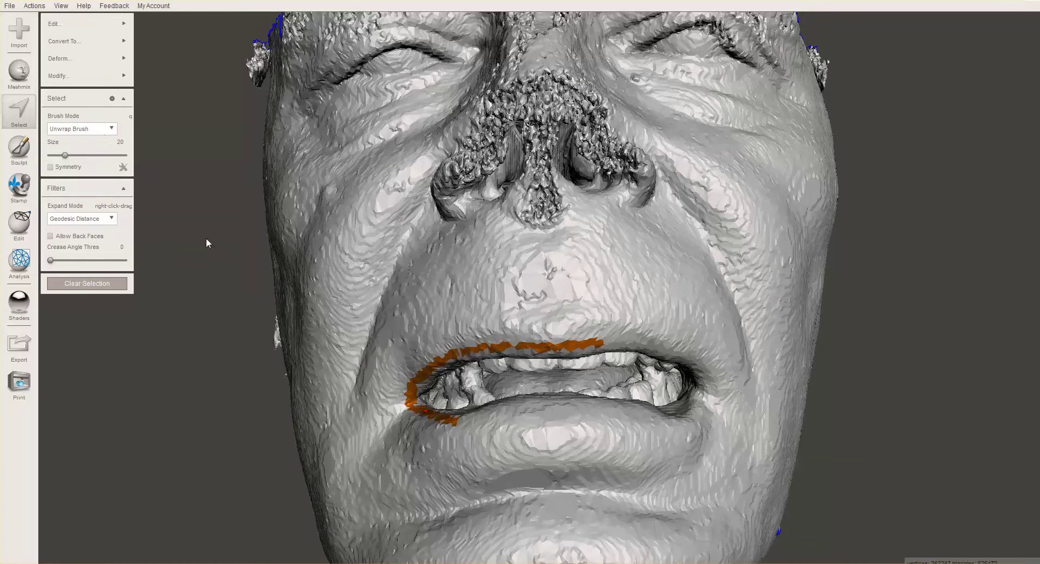
pyautogui.click(70, 157)
pyautogui.moveTo(566, 340); pyautogui.dragTo(531, 344)
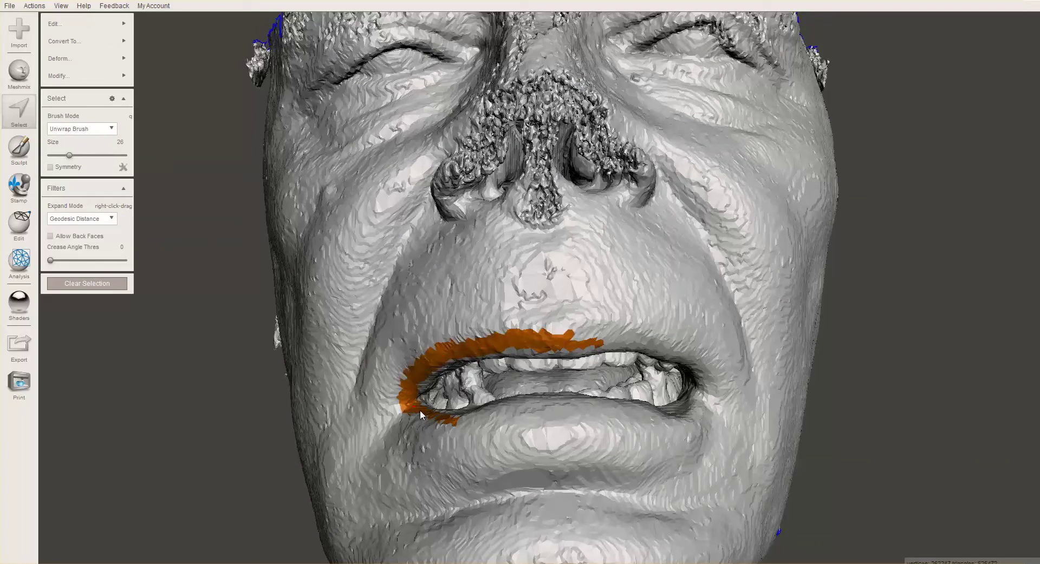
pyautogui.moveTo(454, 427)
pyautogui.mouseDown()
pyautogui.moveTo(574, 409)
pyautogui.moveTo(669, 423)
pyautogui.moveTo(699, 406)
pyautogui.moveTo(707, 369)
pyautogui.moveTo(652, 345)
pyautogui.moveTo(590, 347)
pyautogui.mouseUp()
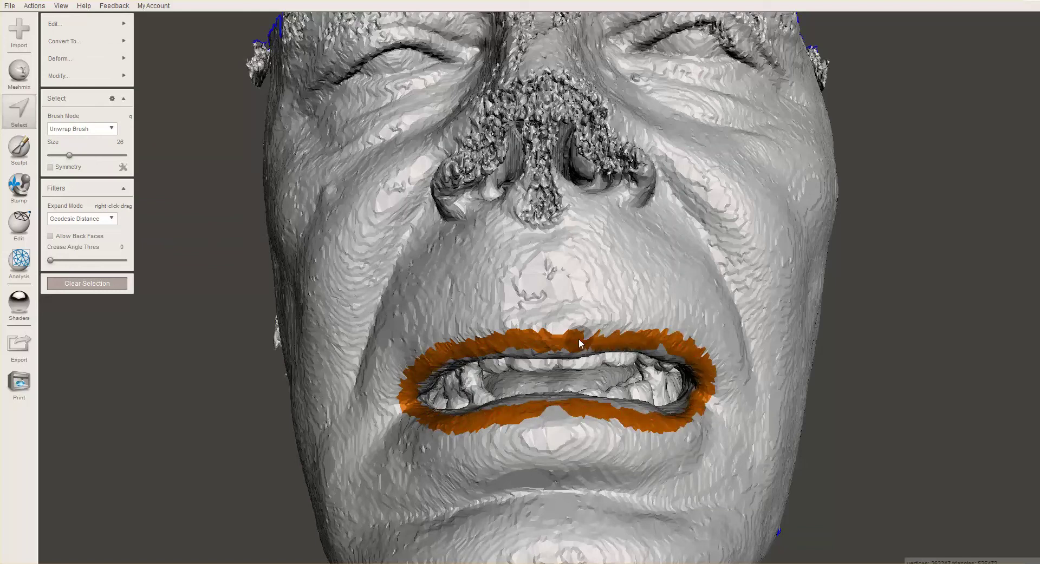
pyautogui.press('x')
# Step: Expand a cheek selection to all connected faces, examine whether the skin still reaches the inner cavities, and clear the selection
pyautogui.moveTo(759, 342); pyautogui.dragTo(727, 395, button='right')
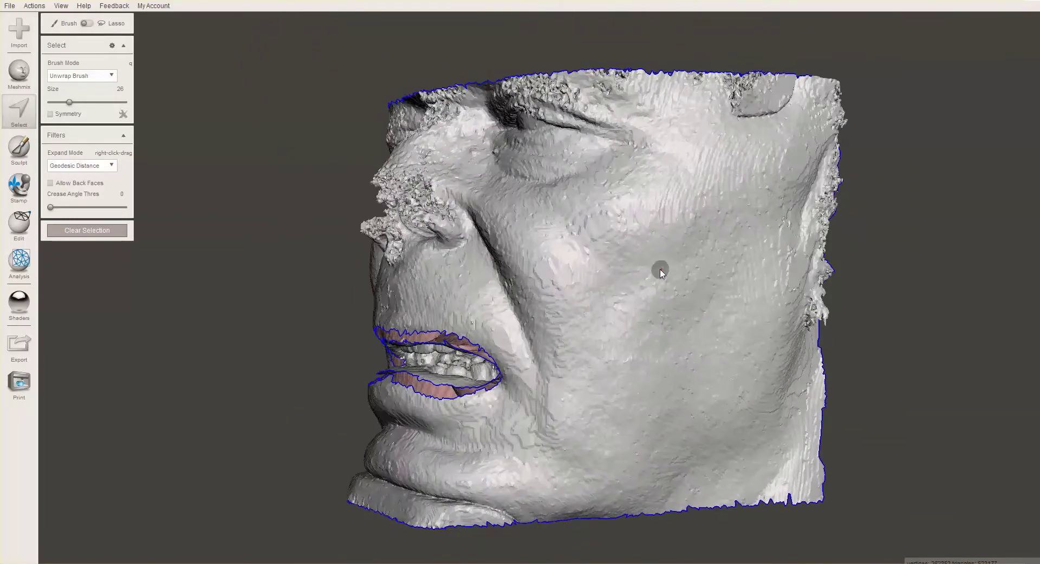
pyautogui.moveTo(661, 270); pyautogui.dragTo(661, 271)
pyautogui.press('e')
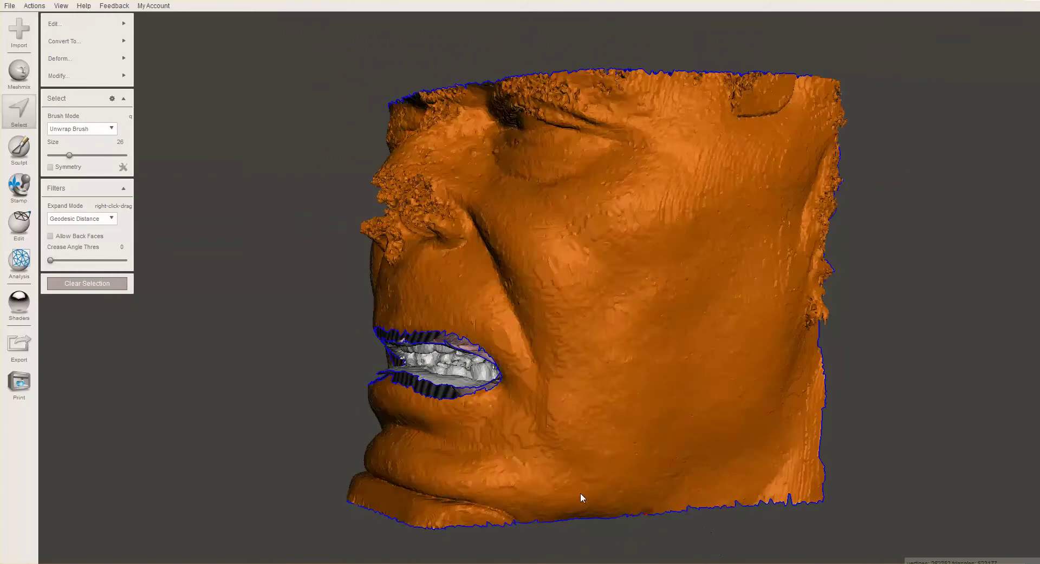
pyautogui.moveTo(562, 489); pyautogui.dragTo(625, 456, button='right')
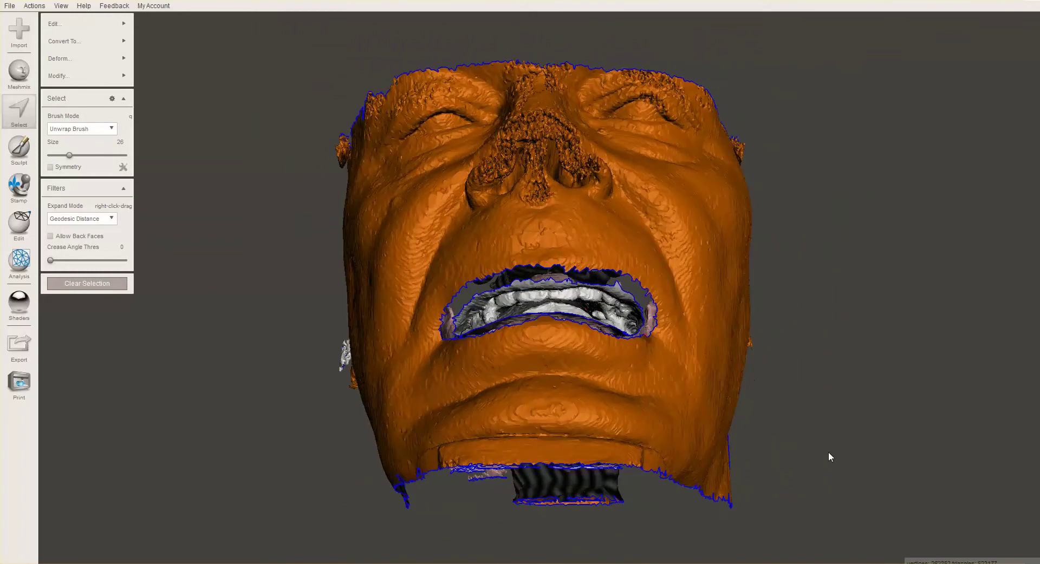
pyautogui.moveTo(582, 420); pyautogui.dragTo(615, 437, button='right')
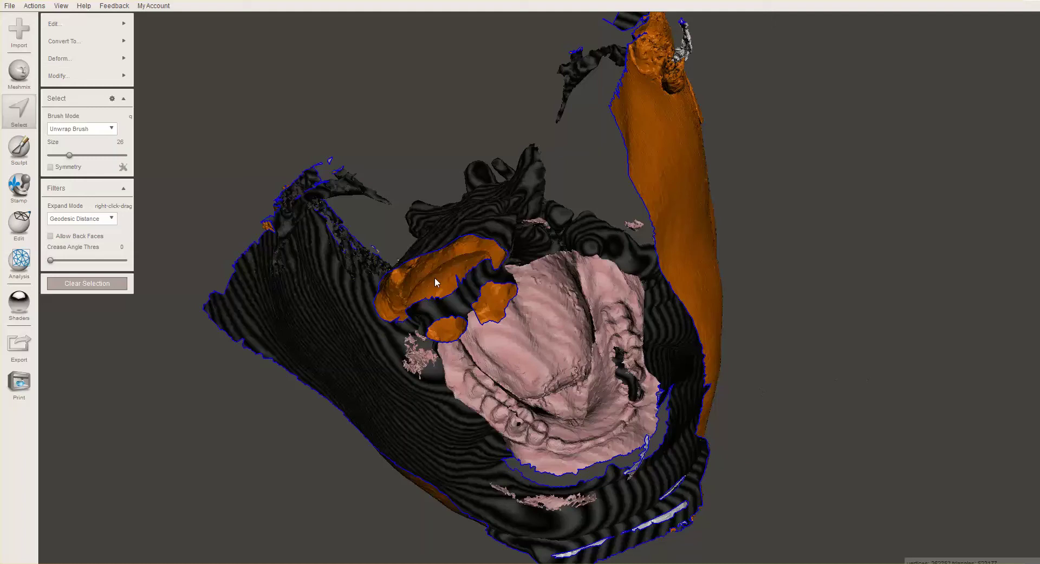
pyautogui.moveTo(435, 282); pyautogui.dragTo(302, 330, button='right')
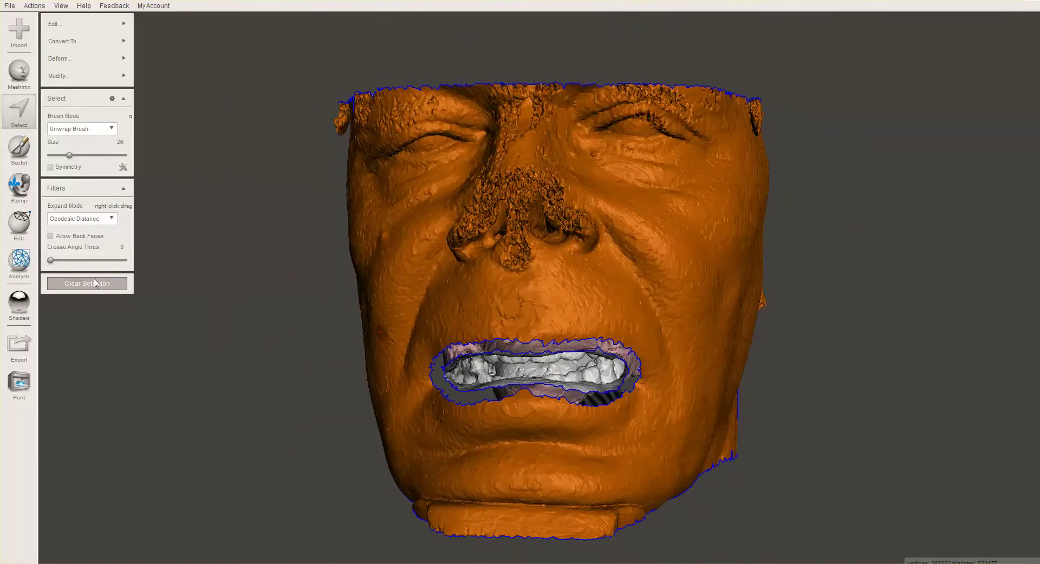
pyautogui.moveTo(425, 308); pyautogui.dragTo(469, 320, button='right')
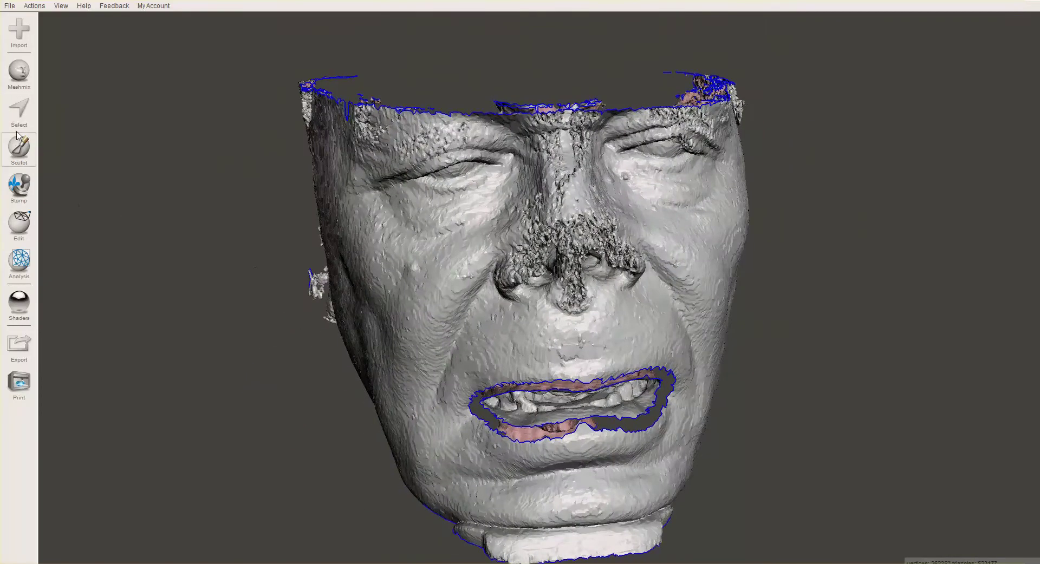
# Step: Brush a closed ring of faces around the nose and nostrils with brush size 35, and delete the ring
pyautogui.click(19, 111)
pyautogui.click(77, 102)
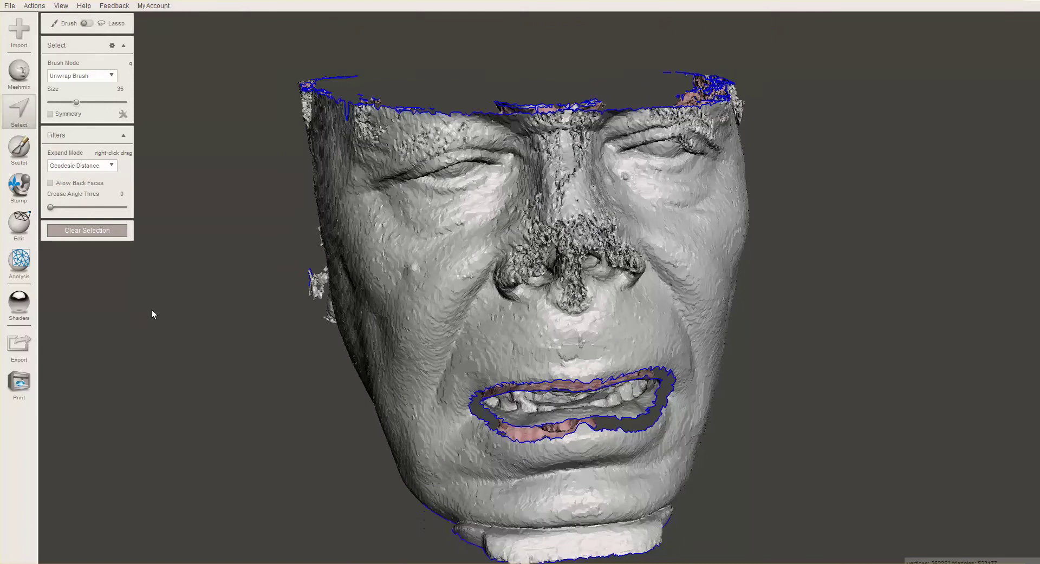
pyautogui.moveTo(151, 309); pyautogui.dragTo(140, 287, button='right')
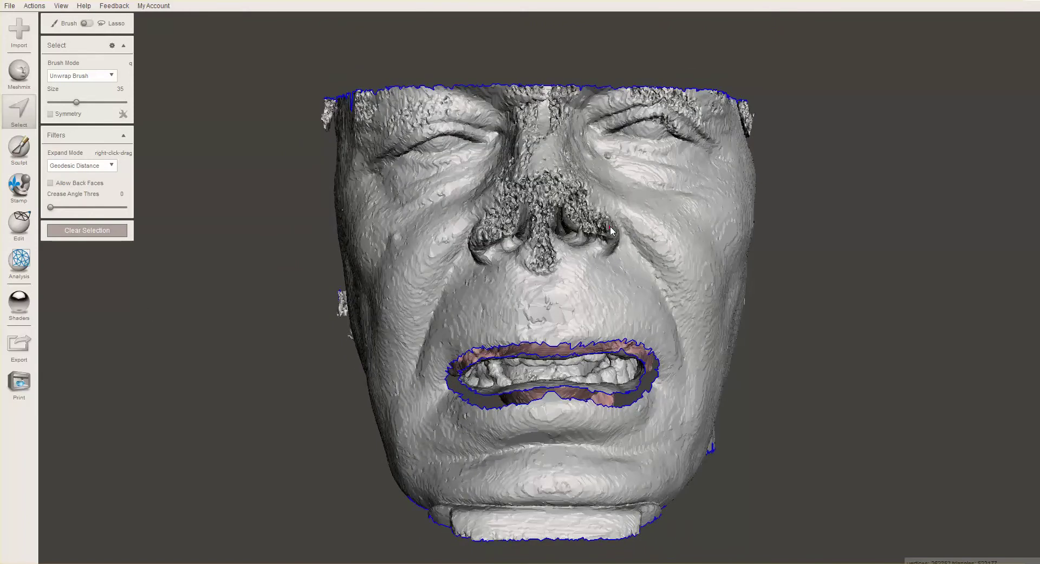
pyautogui.moveTo(610, 228)
pyautogui.mouseDown()
pyautogui.moveTo(558, 179)
pyautogui.moveTo(523, 190)
pyautogui.moveTo(479, 234)
pyautogui.moveTo(479, 259)
pyautogui.moveTo(510, 267)
pyautogui.moveTo(606, 260)
pyautogui.mouseUp()
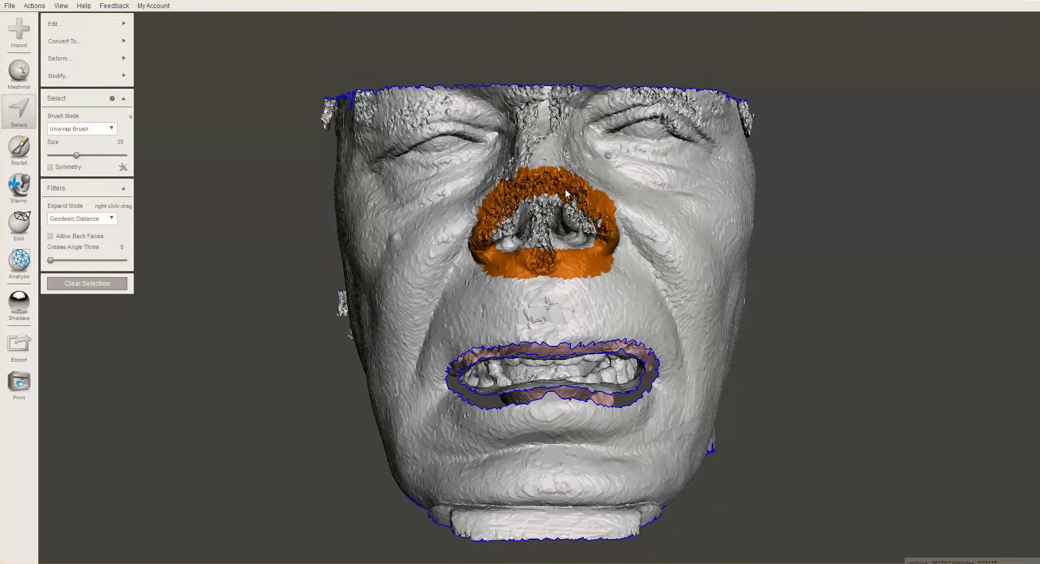
pyautogui.press('Delete')
# Step: Select a patch on the cheek, expand it to the whole connected outer skin, and delete that shell
pyautogui.click(691, 329)
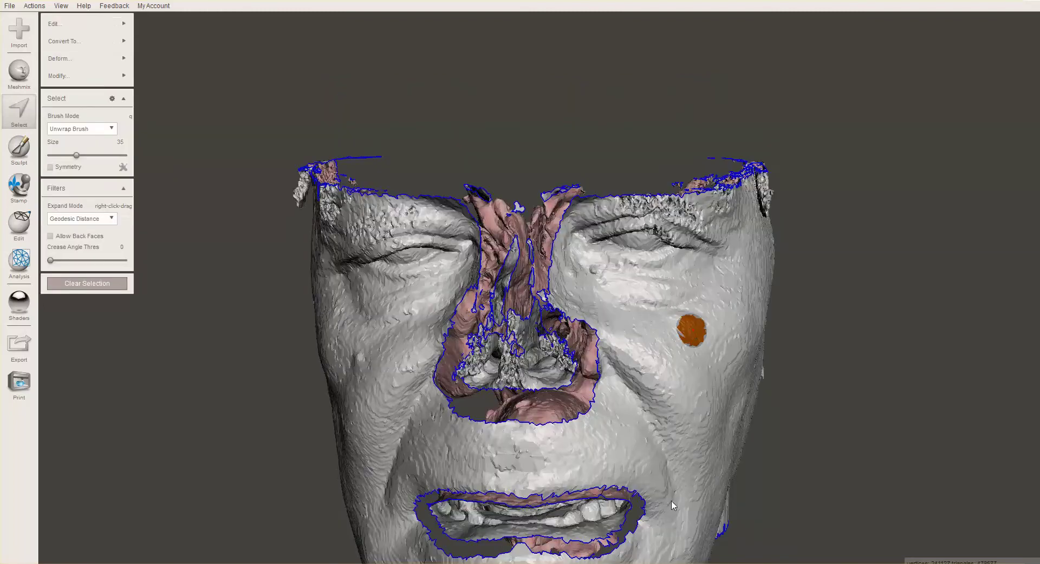
pyautogui.press('e')
pyautogui.moveTo(614, 456); pyautogui.dragTo(496, 446, button='right')
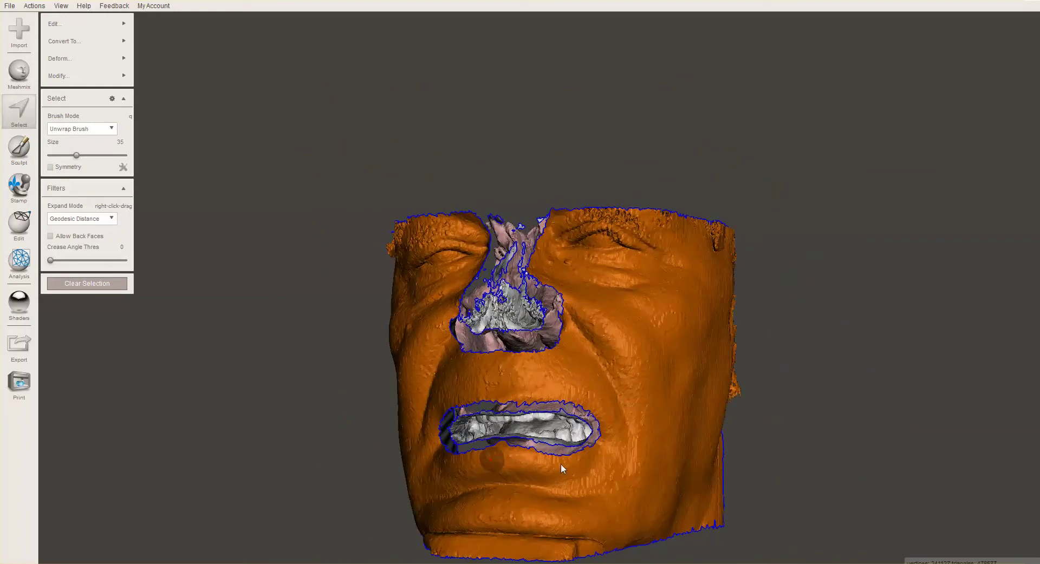
pyautogui.press('Delete')
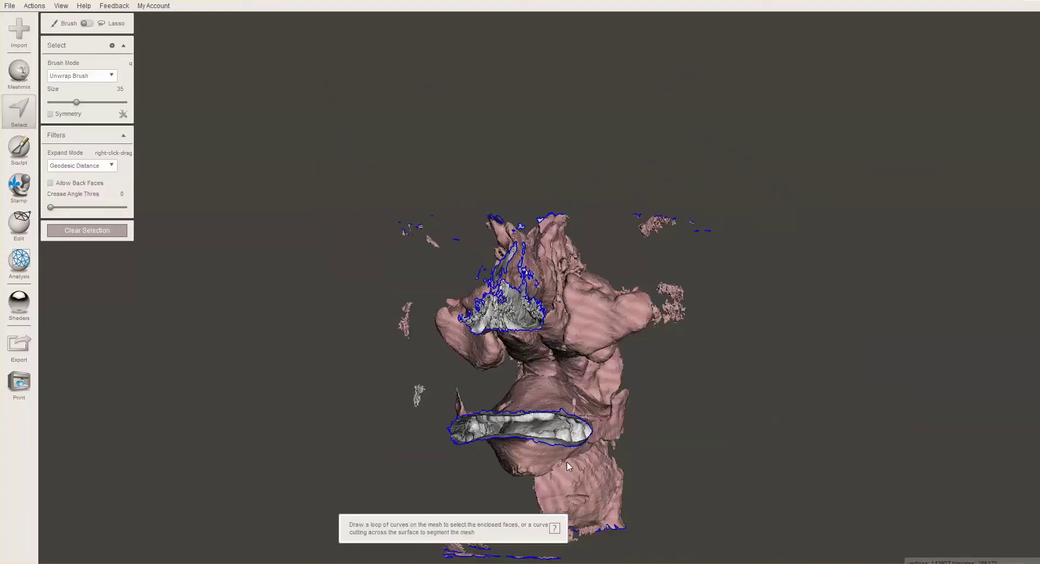
# Step: Select the complete mouth cavity and nasal airway shells, invert the selection, and delete the stray fragments
pyautogui.click(556, 428)
pyautogui.moveTo(621, 450); pyautogui.dragTo(520, 457, button='right')
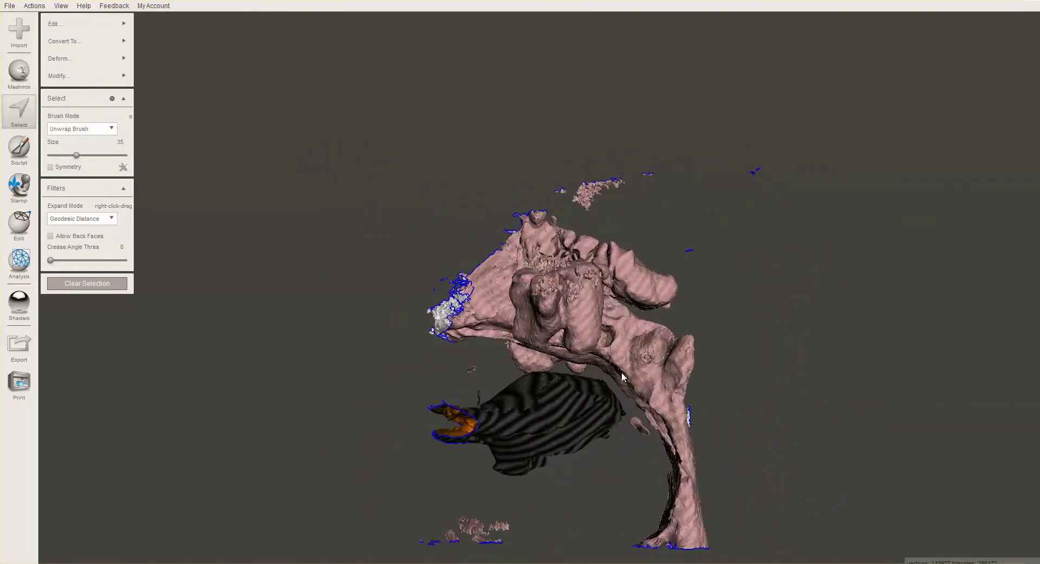
pyautogui.moveTo(464, 430); pyautogui.dragTo(600, 457, button='right')
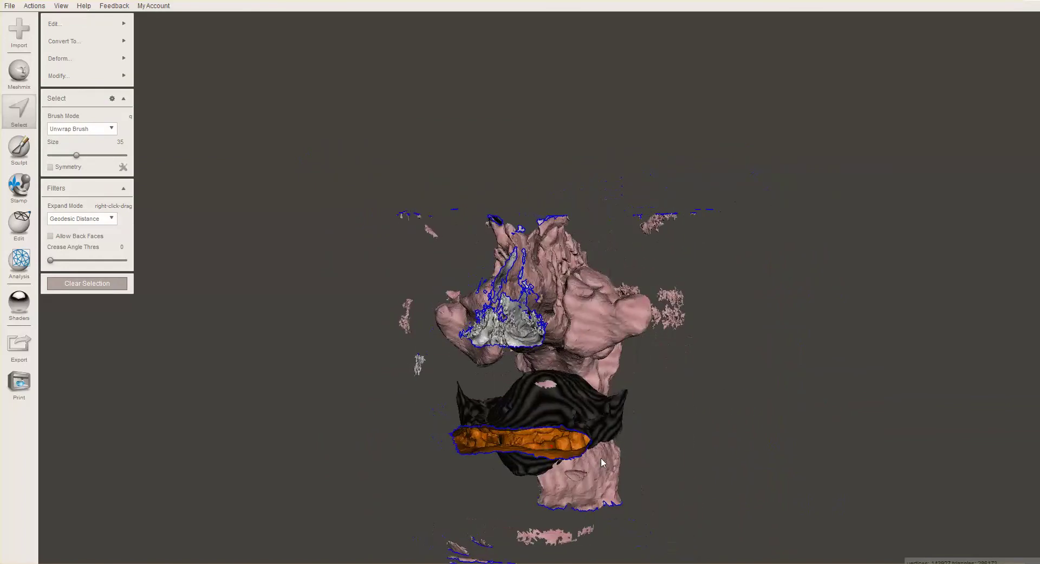
pyautogui.doubleClick(520, 335)
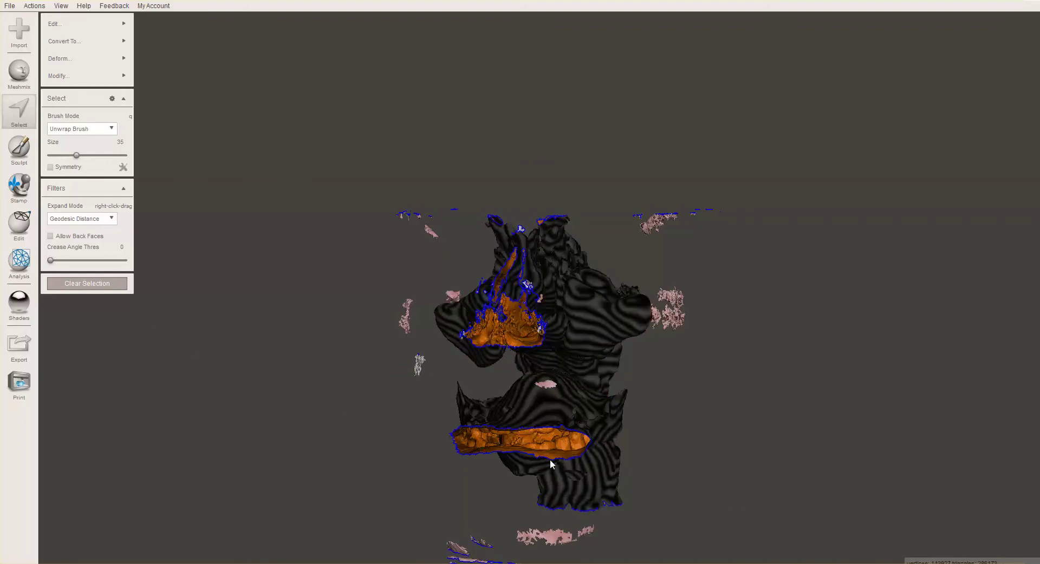
pyautogui.moveTo(116, 79)
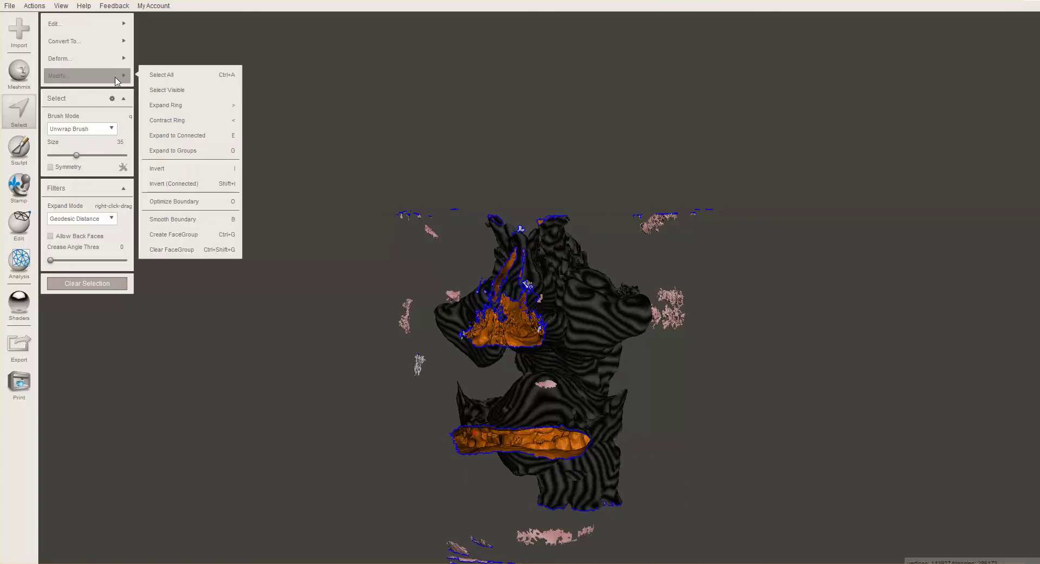
pyautogui.click(201, 170)
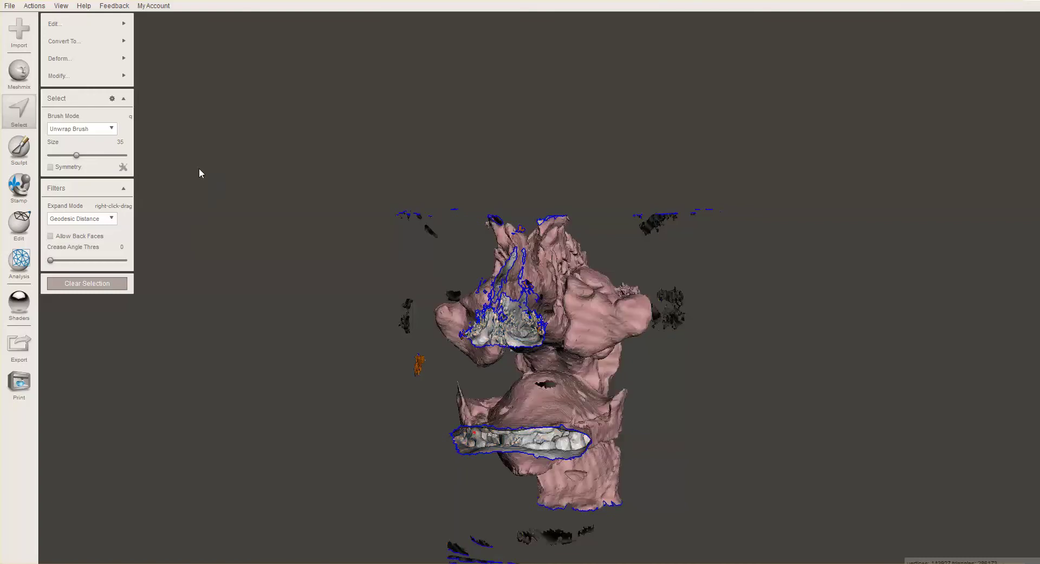
pyautogui.press('Delete')
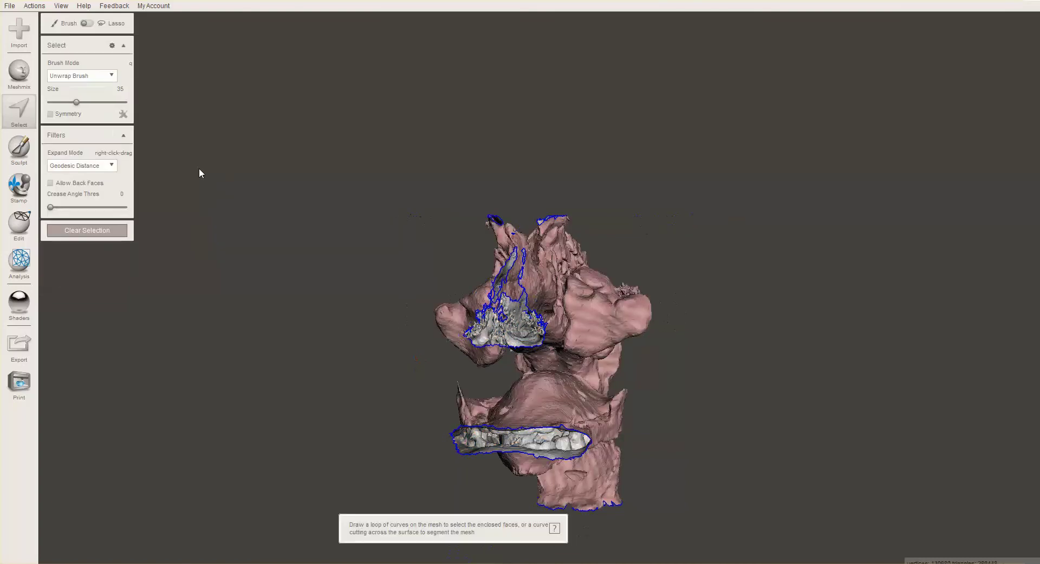
# Step: Select the connected mouth and nasal airway shells and flip their normals
pyautogui.moveTo(778, 439); pyautogui.dragTo(742, 419, button='right')
pyautogui.moveTo(742, 421); pyautogui.dragTo(812, 416, button='middle')
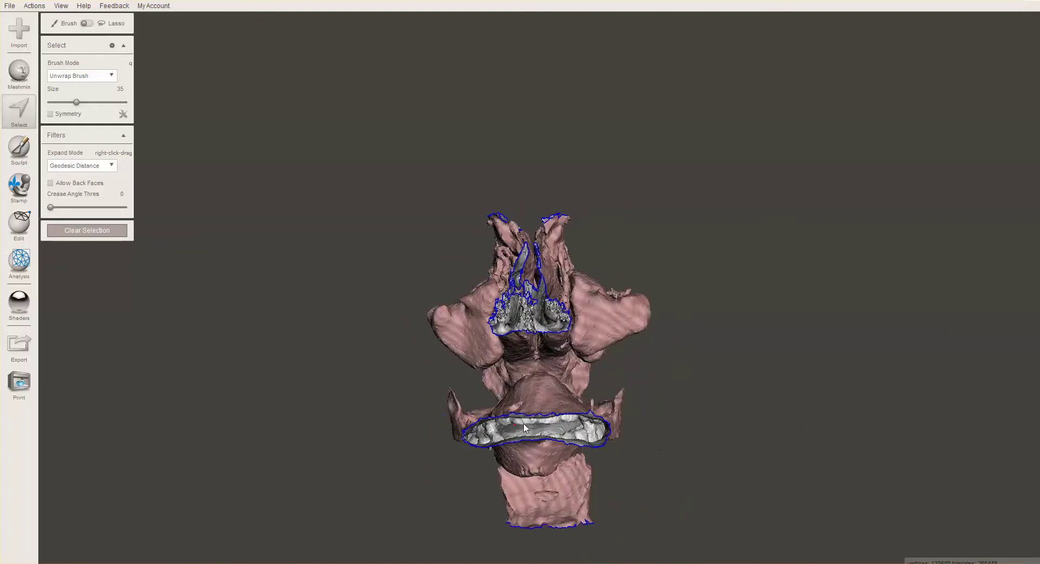
pyautogui.moveTo(524, 429)
pyautogui.mouseDown(button='middle')
pyautogui.moveTo(574, 417)
pyautogui.moveTo(561, 413)
pyautogui.moveTo(544, 431)
pyautogui.mouseUp(button='middle')
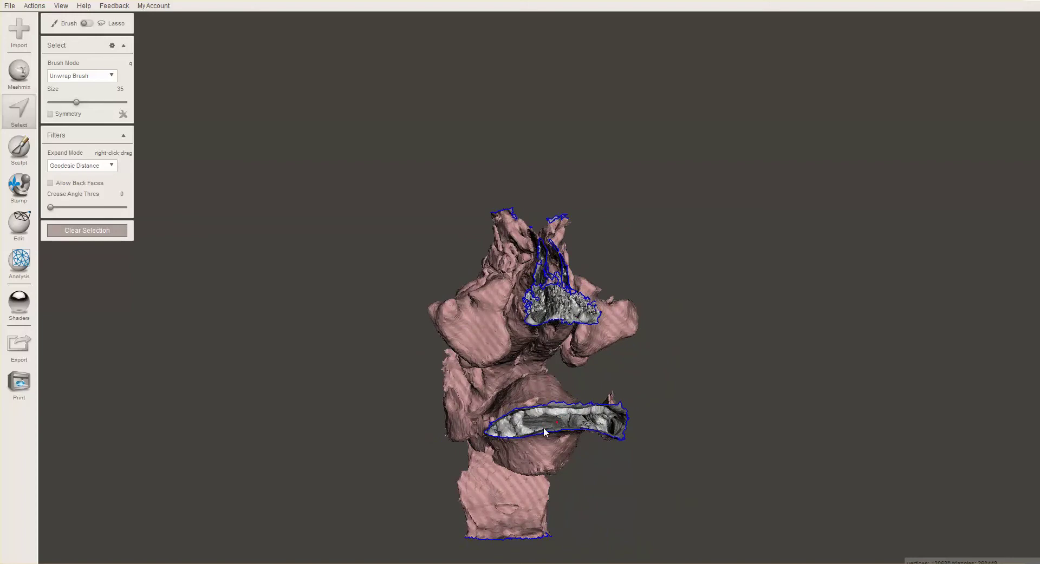
pyautogui.doubleClick(520, 425)
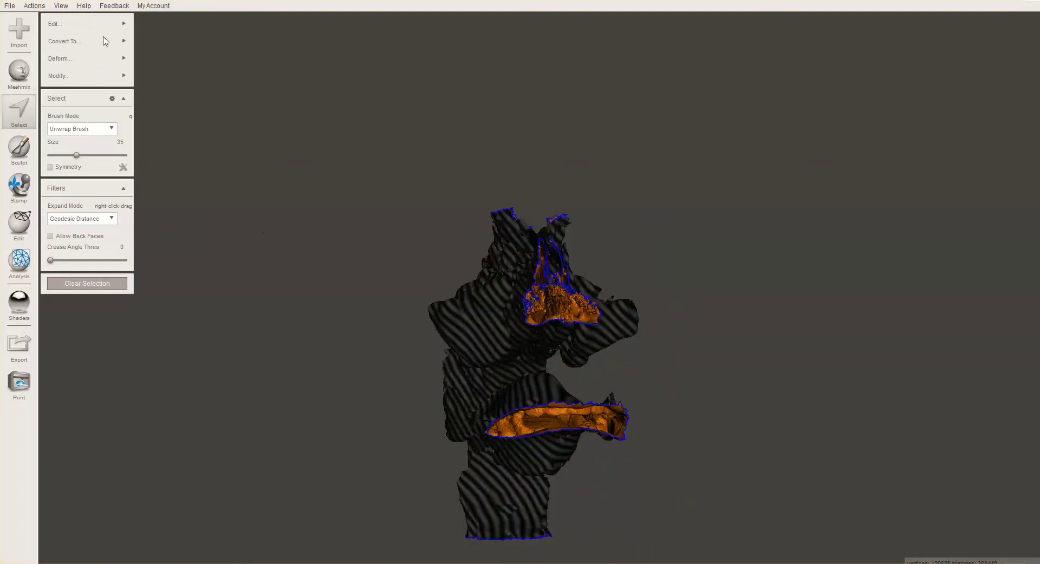
pyautogui.moveTo(108, 43)
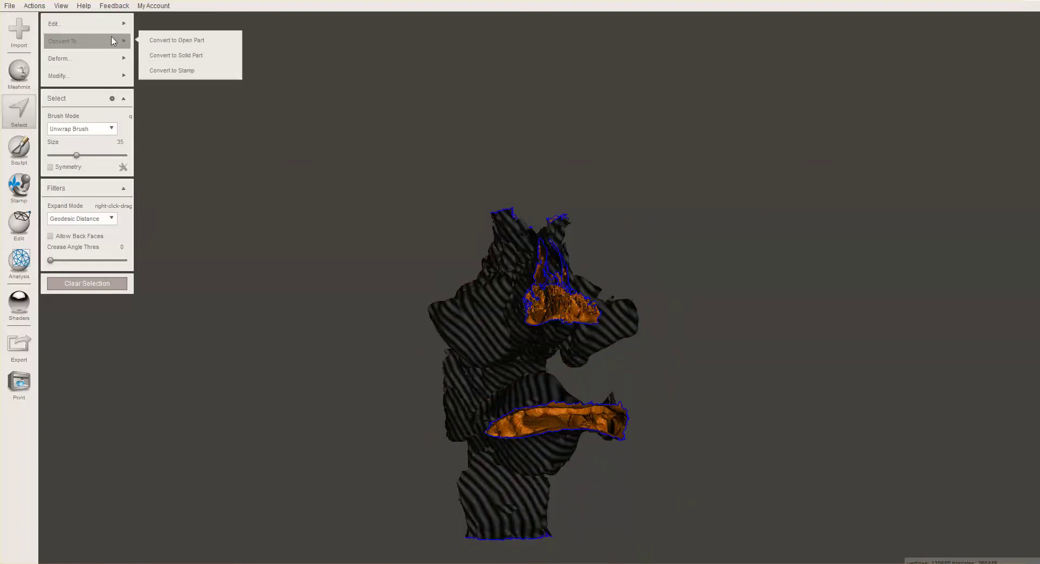
pyautogui.moveTo(123, 24)
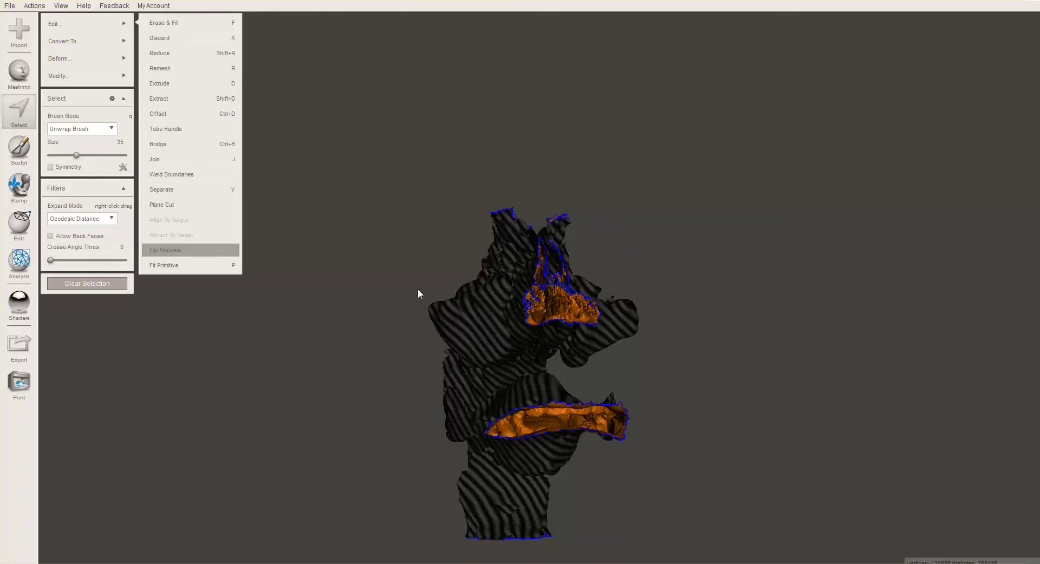
pyautogui.moveTo(393, 312); pyautogui.dragTo(359, 339, button='right')
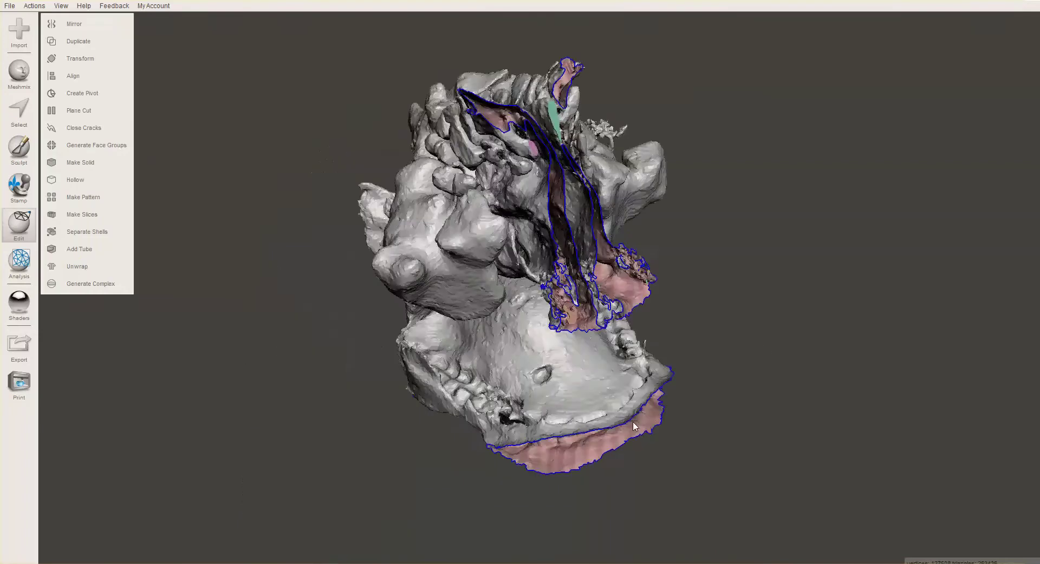
# Step: Plane-cut the ragged front ends of the nose and mouth along a near-vertical line in side view, discarding the front part with Remeshed Fill
pyautogui.moveTo(635, 426); pyautogui.dragTo(736, 272, button='right')
pyautogui.moveTo(595, 462)
pyautogui.mouseDown(button='right')
pyautogui.moveTo(610, 375)
pyautogui.moveTo(590, 376)
pyautogui.moveTo(598, 386)
pyautogui.mouseUp(button='right')
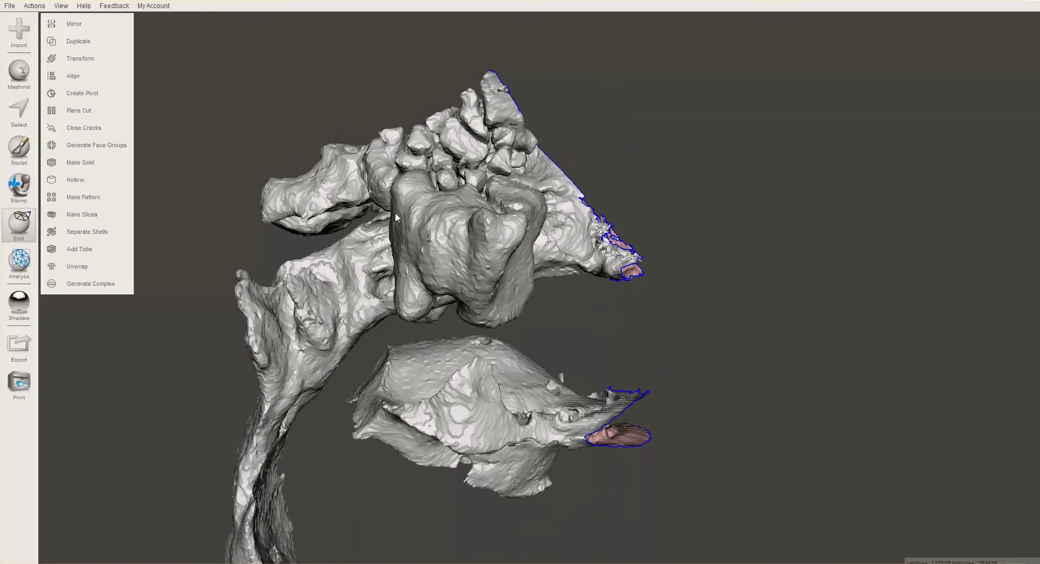
pyautogui.click(123, 111)
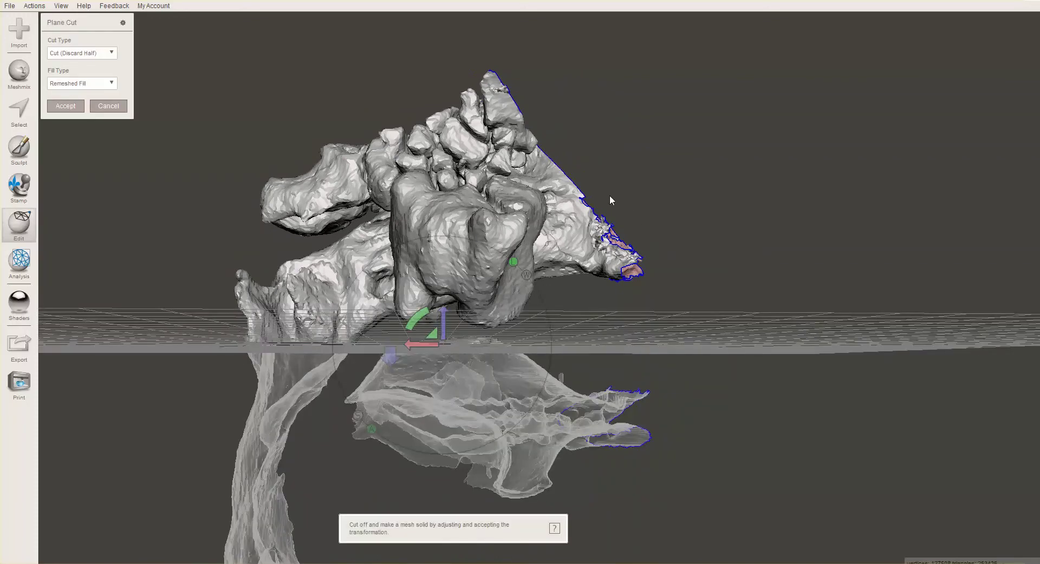
pyautogui.moveTo(582, 130); pyautogui.dragTo(596, 423)
pyautogui.moveTo(599, 509); pyautogui.dragTo(600, 524)
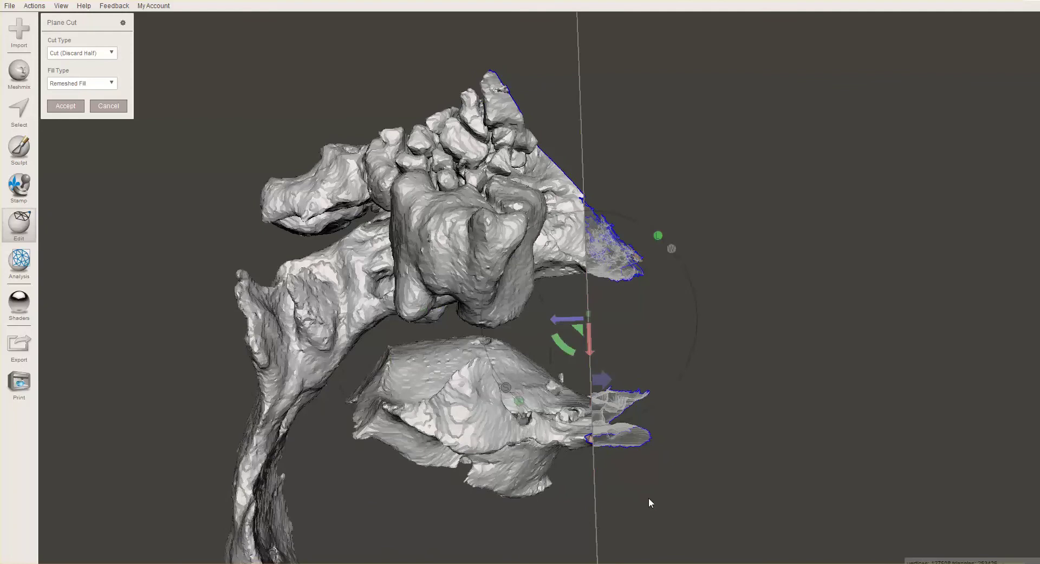
pyautogui.moveTo(647, 499)
pyautogui.mouseDown(button='right')
pyautogui.moveTo(597, 376)
pyautogui.moveTo(532, 394)
pyautogui.mouseUp(button='right')
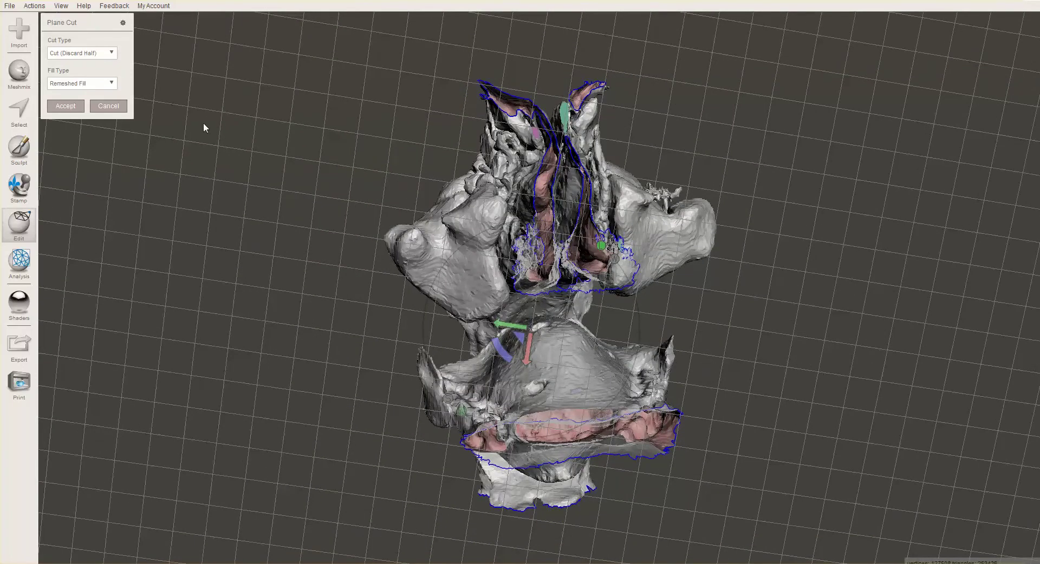
pyautogui.click(65, 106)
# Step: Lasso the ragged debris fragment on top of the rounded sinus cavity and discard the selected faces
pyautogui.moveTo(235, 300); pyautogui.dragTo(593, 400, button='right')
pyautogui.moveTo(590, 285); pyautogui.dragTo(242, 197, button='right')
pyautogui.scroll(5, 301, 222)
pyautogui.moveTo(300, 218); pyautogui.dragTo(514, 260, button='right')
pyautogui.moveTo(514, 260); pyautogui.dragTo(350, 376, button='middle')
pyautogui.moveTo(350, 379); pyautogui.dragTo(378, 269, button='right')
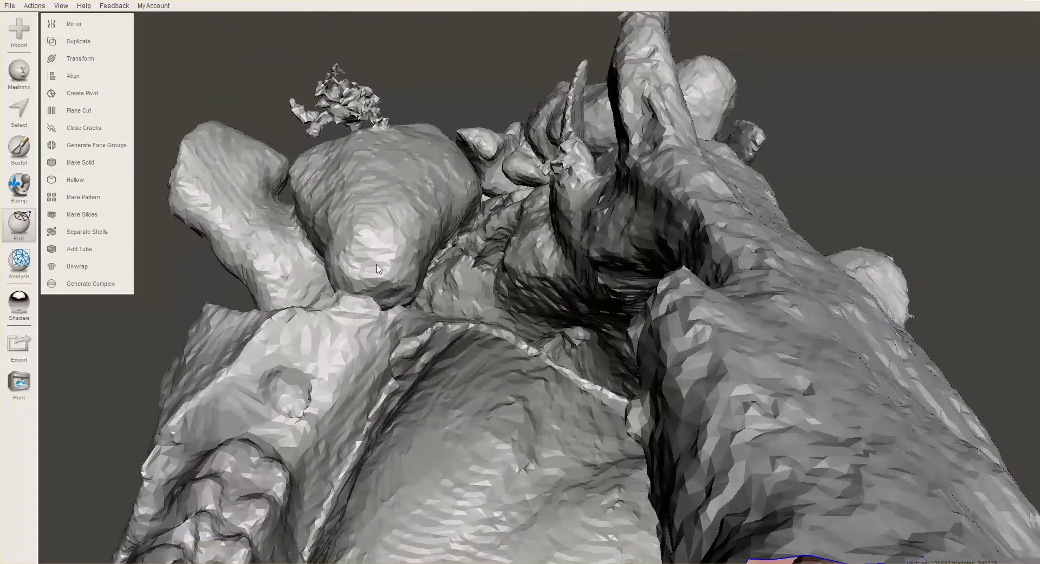
pyautogui.click(19, 111)
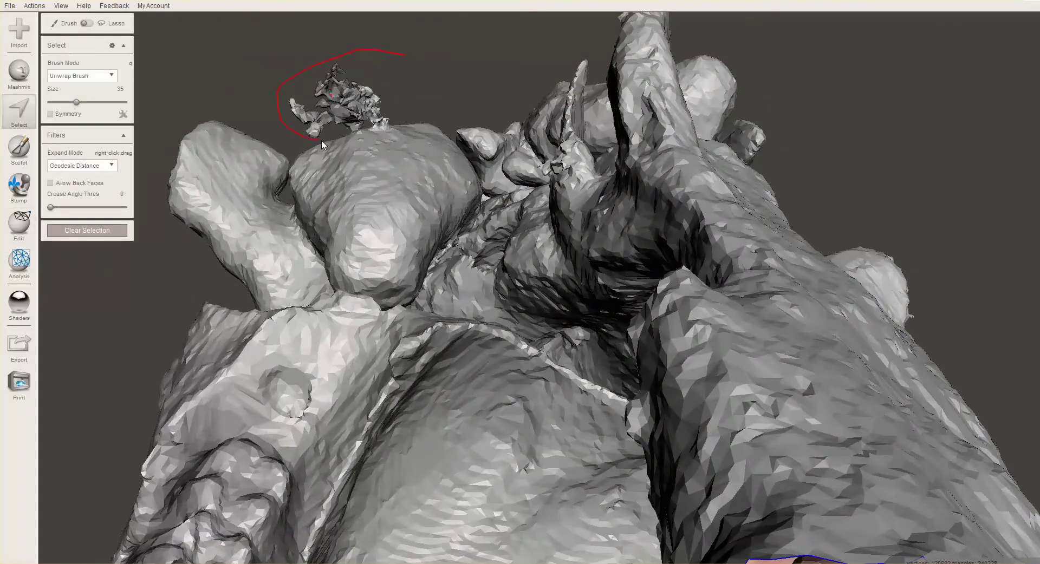
pyautogui.moveTo(343, 134)
pyautogui.mouseDown()
pyautogui.moveTo(382, 129)
pyautogui.moveTo(410, 110)
pyautogui.mouseUp()
pyautogui.moveTo(415, 64); pyautogui.dragTo(418, 65)
pyautogui.press('x')
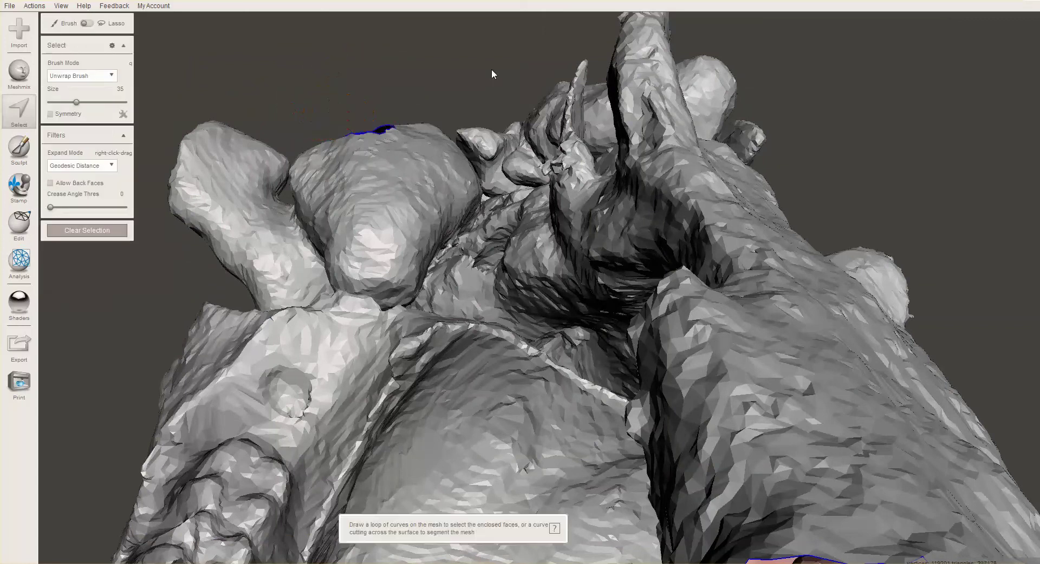
# Step: Run the Inspector on the airway mesh and auto-repair all defects using Flat Fill with a small threshold of 0.01
pyautogui.moveTo(497, 53); pyautogui.dragTo(683, 417, button='right')
pyautogui.scroll(-4, 462, 464)
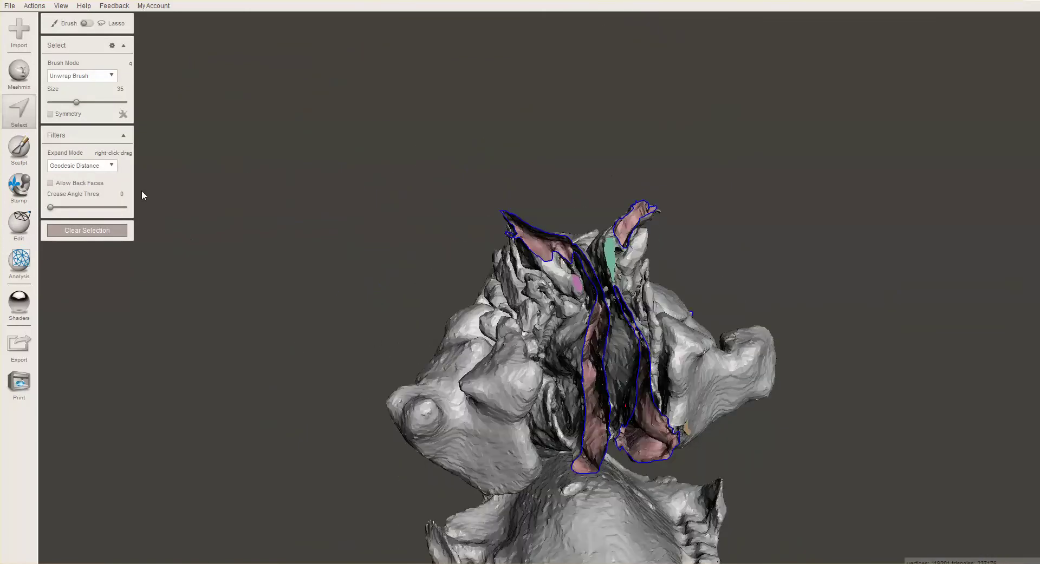
pyautogui.click(27, 268)
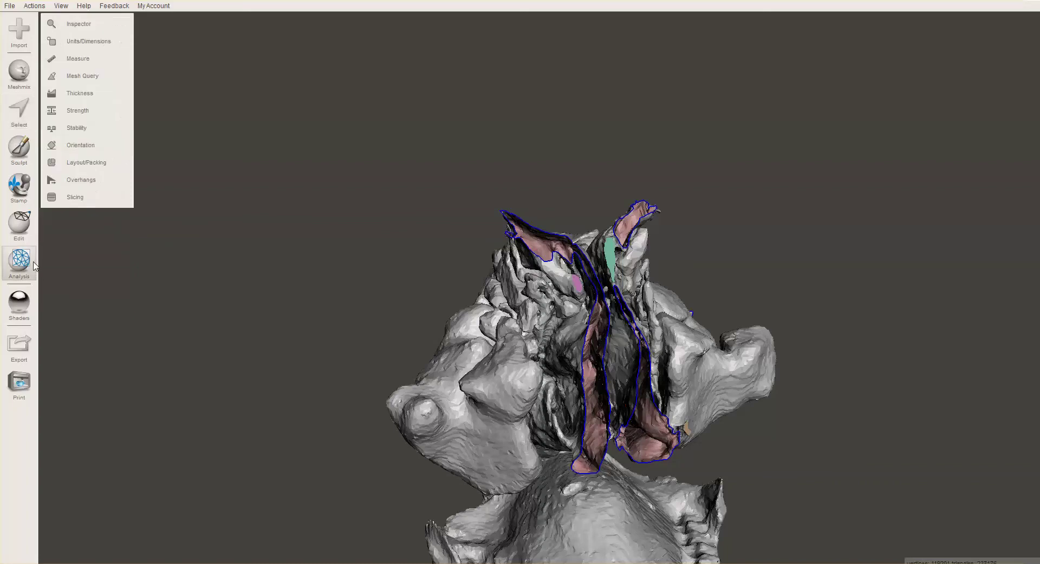
pyautogui.click(67, 22)
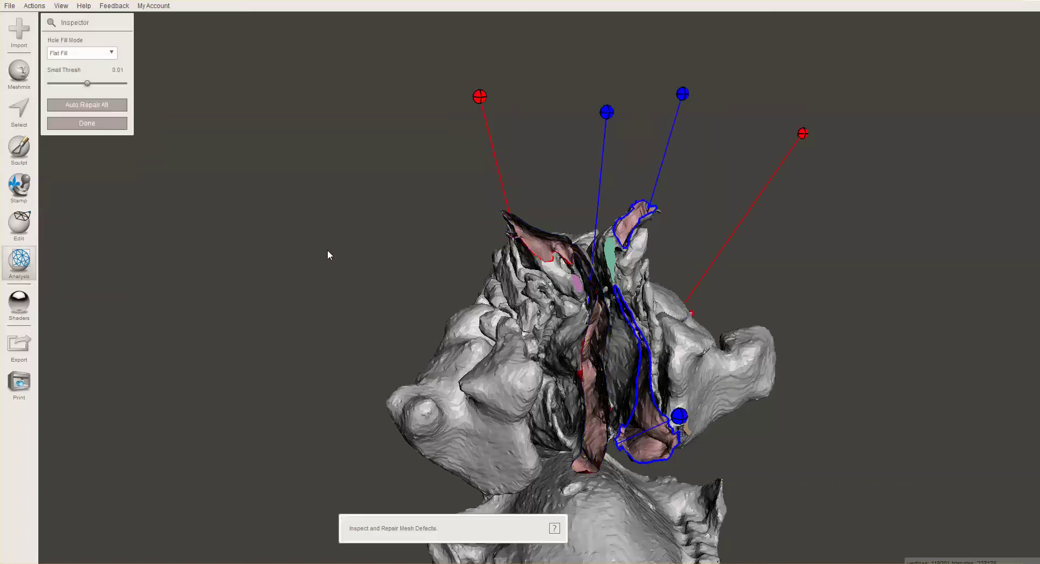
pyautogui.scroll(-3, 330, 244)
pyautogui.moveTo(332, 274); pyautogui.dragTo(351, 162, button='middle')
pyautogui.moveTo(434, 301); pyautogui.dragTo(466, 304, button='right')
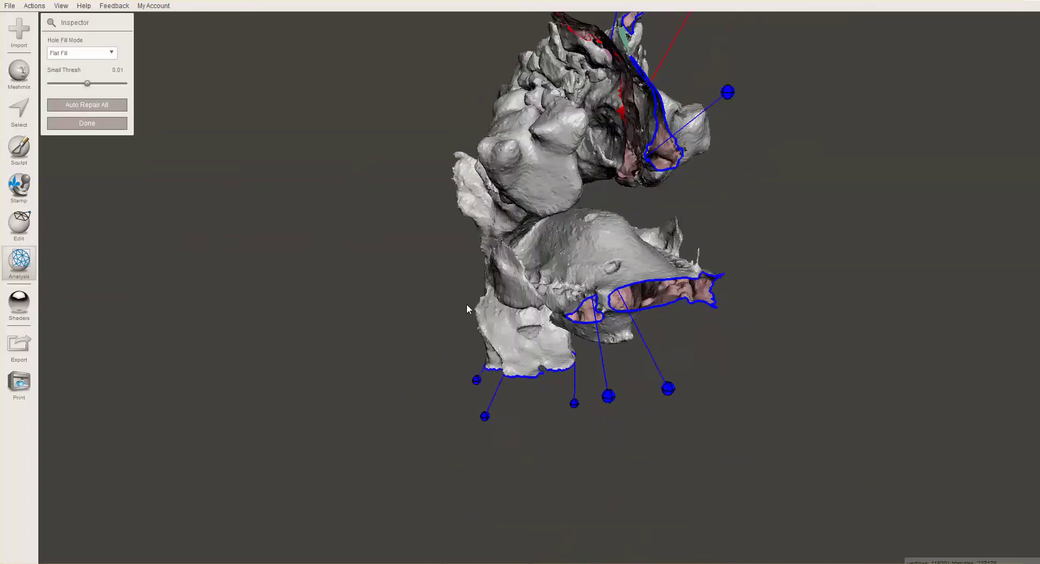
pyautogui.keyDown('alt'); pyautogui.moveTo(468, 309); pyautogui.dragTo(407, 277); pyautogui.keyUp('alt')
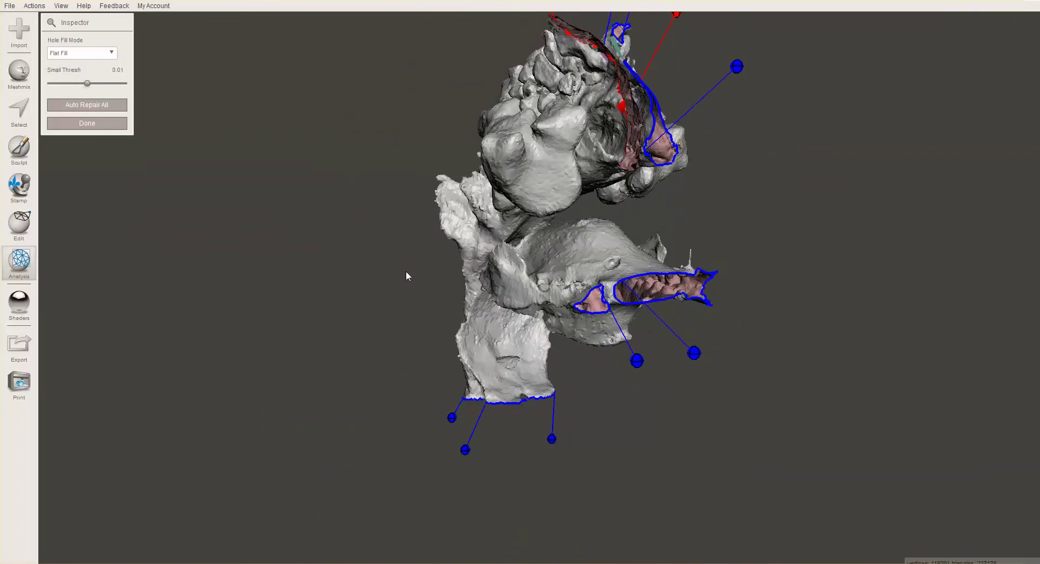
pyautogui.click(93, 109)
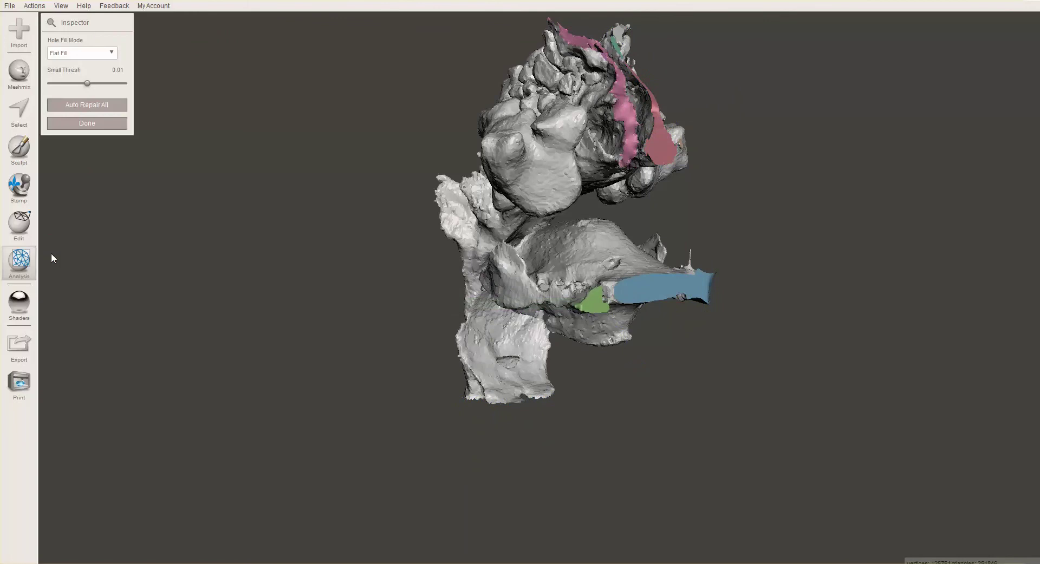
pyautogui.moveTo(170, 313); pyautogui.dragTo(893, 277, button='right')
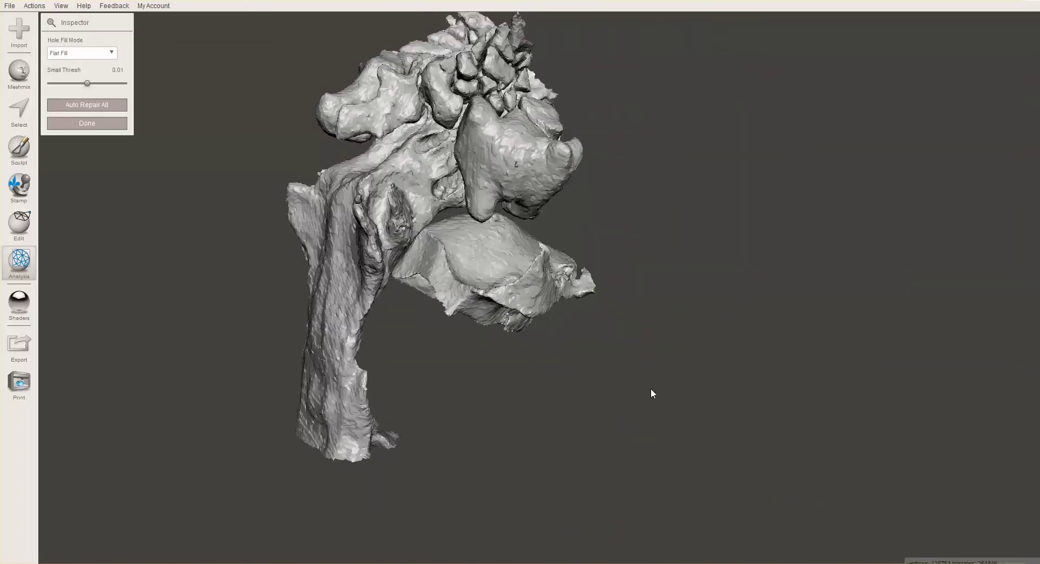